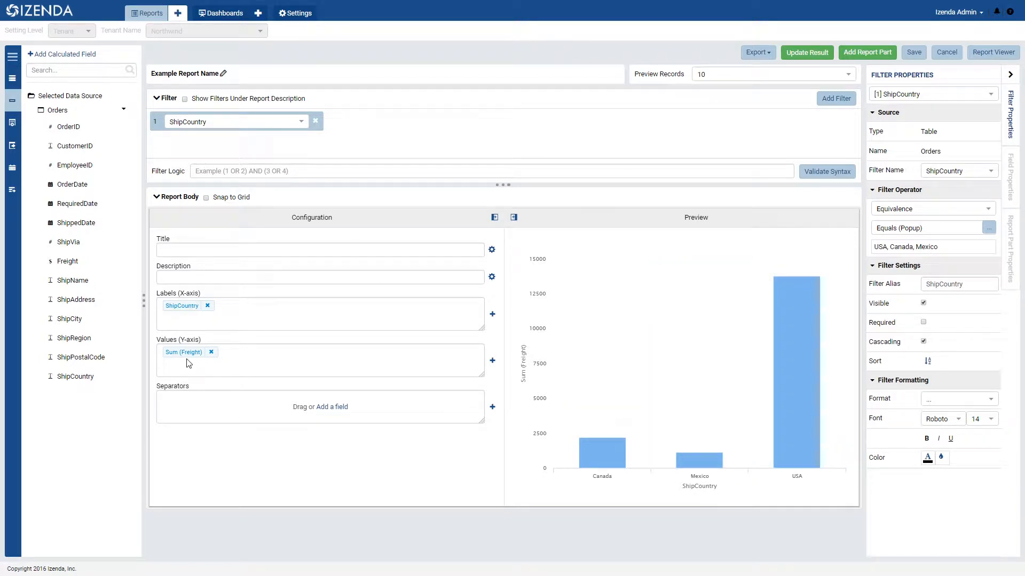
- Add a value-based color setting to the ShipCountry label field that shows USA in light blue 8398F9
click(185, 305)
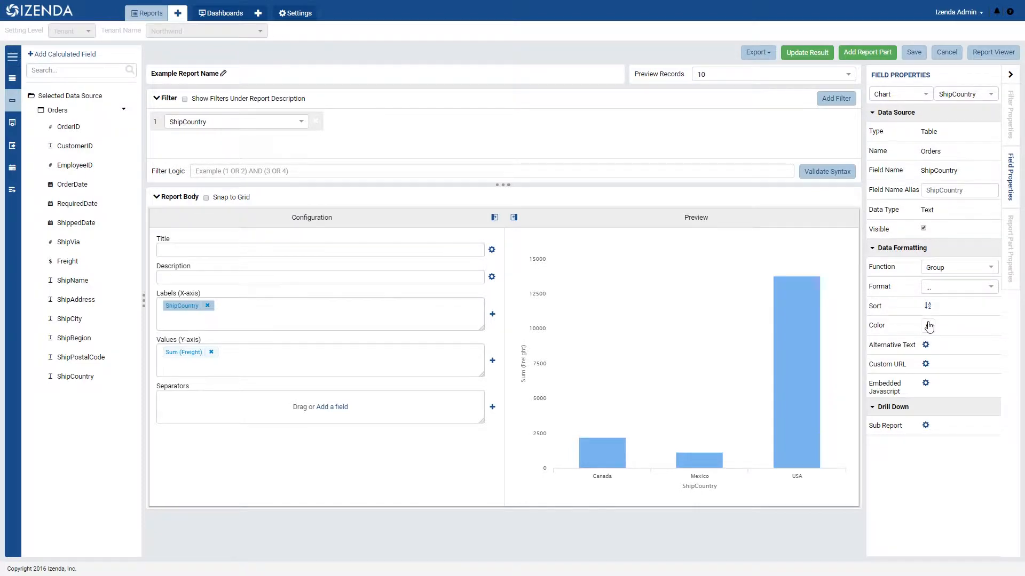
click(928, 325)
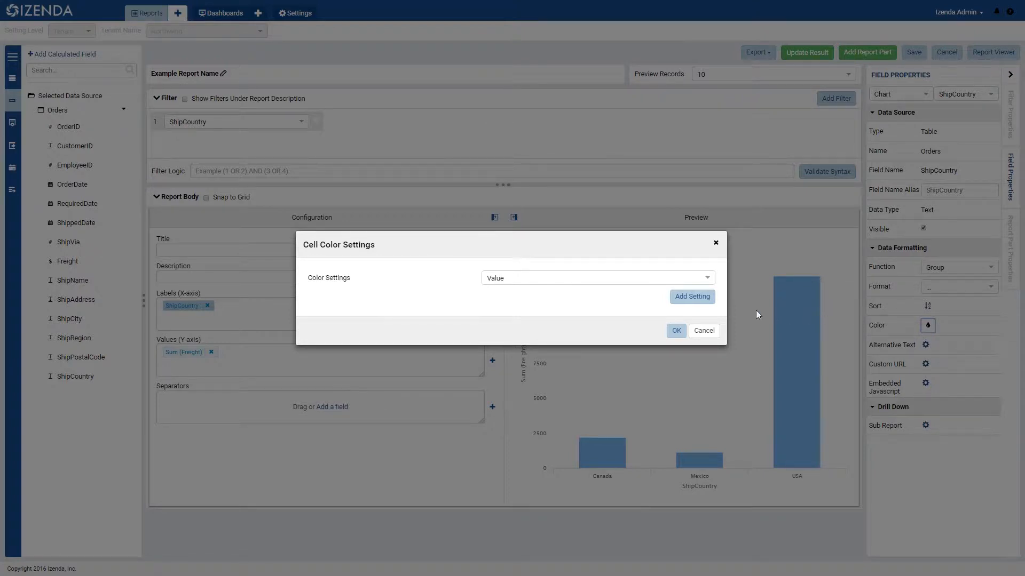
click(637, 279)
click(637, 280)
click(692, 296)
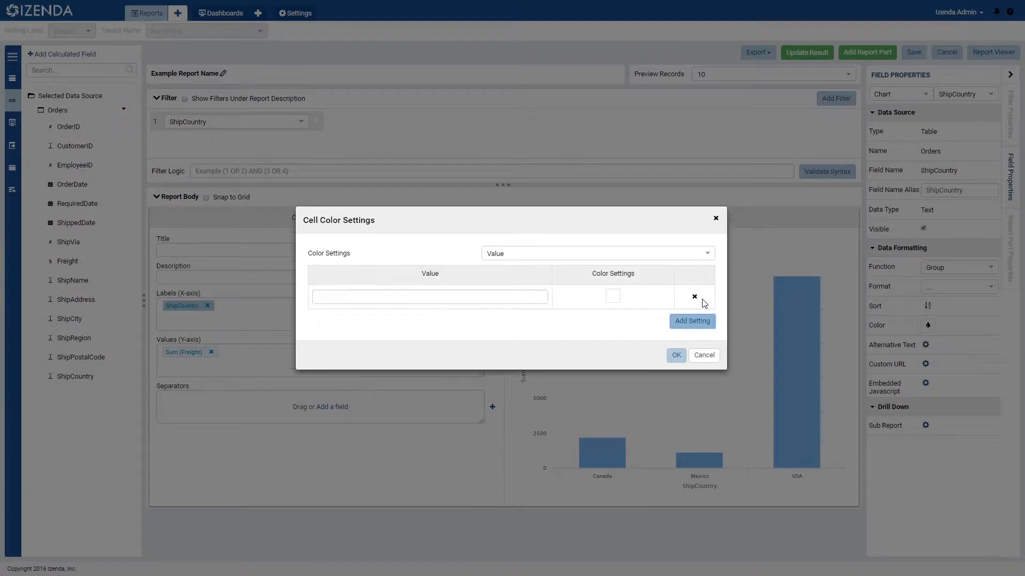
click(508, 302)
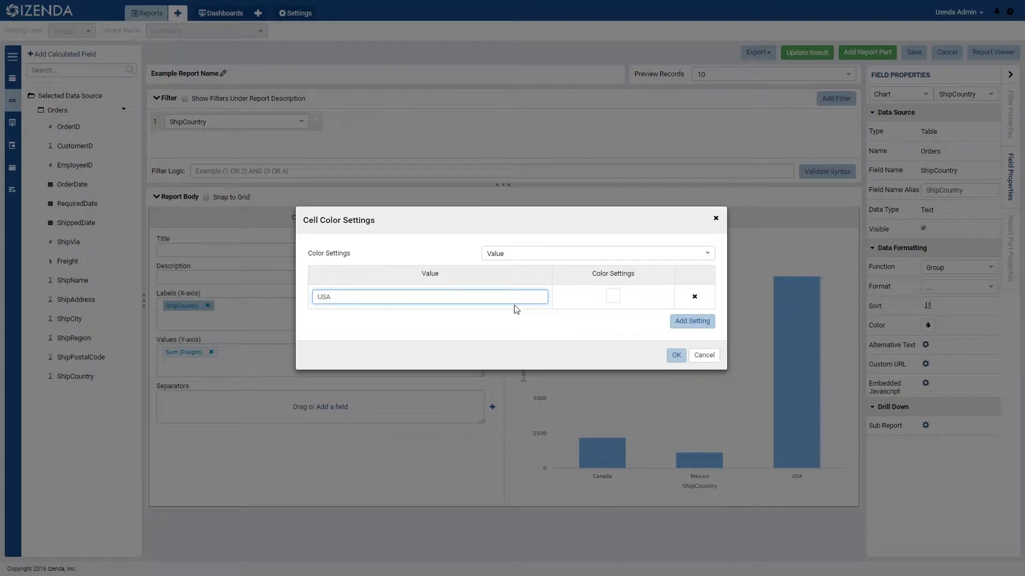
click(611, 298)
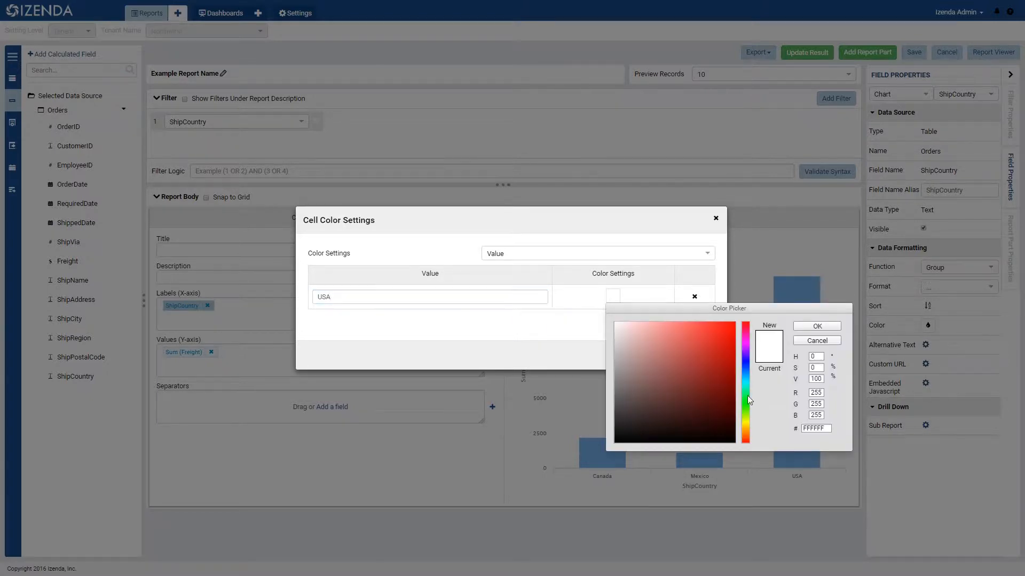
click(747, 366)
drag(686, 331, 672, 325)
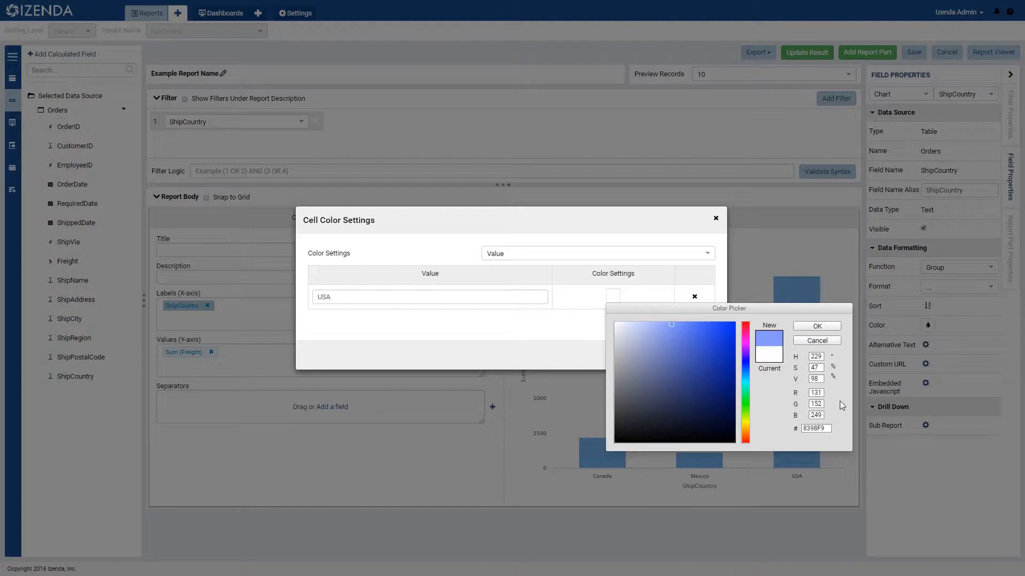
click(837, 327)
- Add a second ShipCountry color setting that shows the value Mexico in light green
click(692, 322)
click(475, 285)
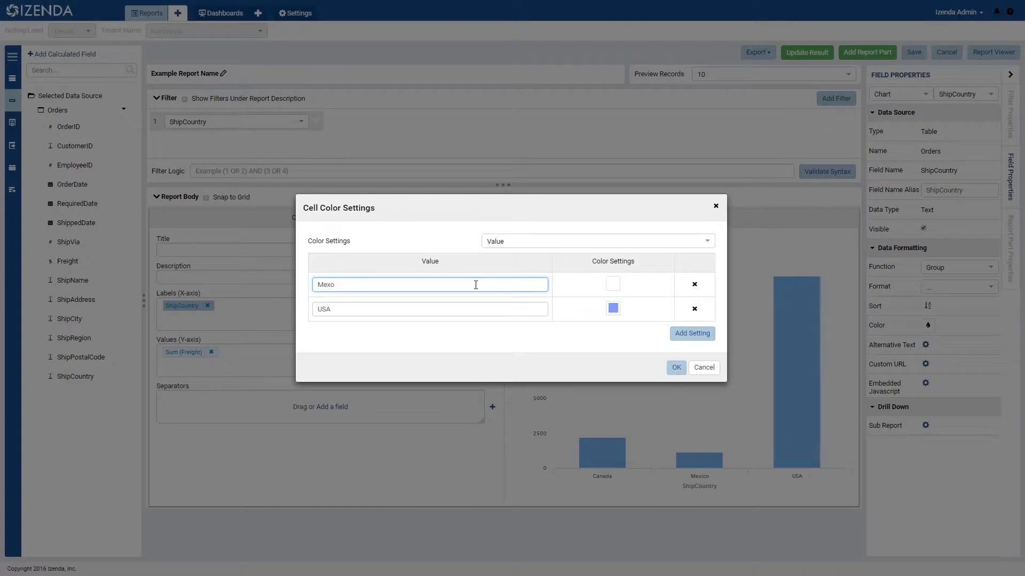
click(613, 284)
click(745, 386)
click(676, 311)
click(817, 314)
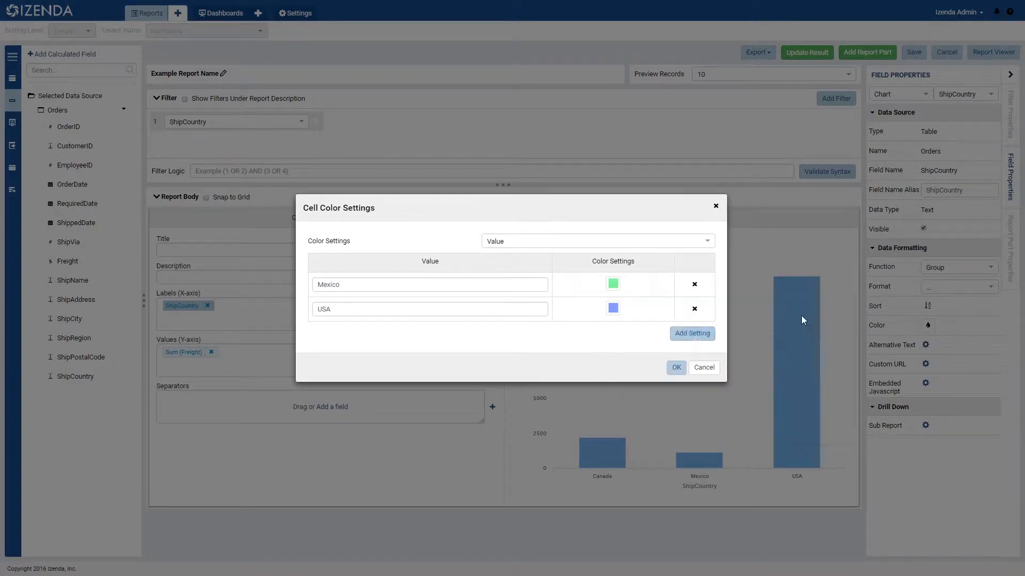
- Add a third color setting showing Canada in light red FF8A8A and apply the ShipCountry cell colors
click(692, 333)
click(342, 273)
text(Canada)
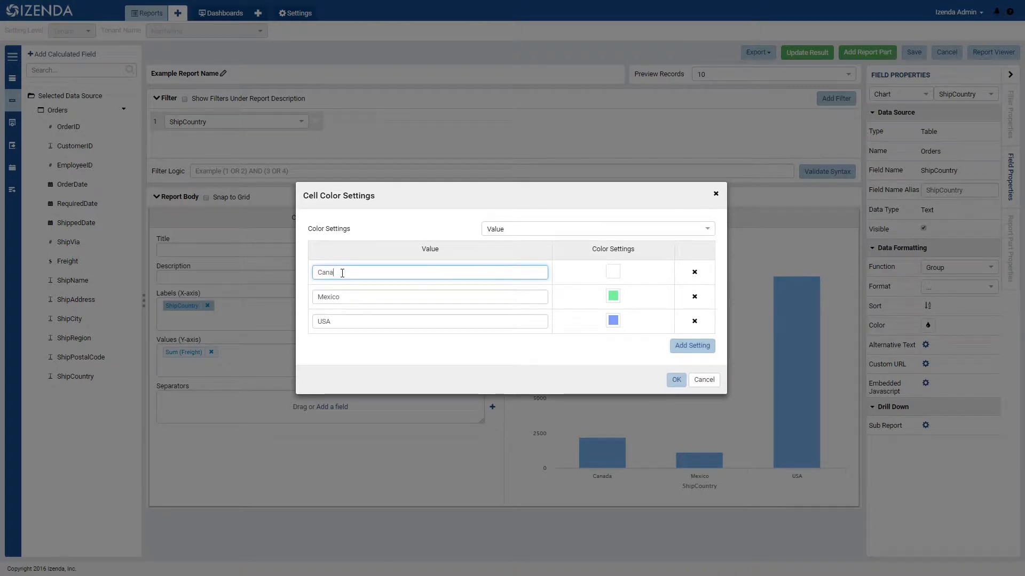
click(617, 279)
drag(724, 351, 670, 292)
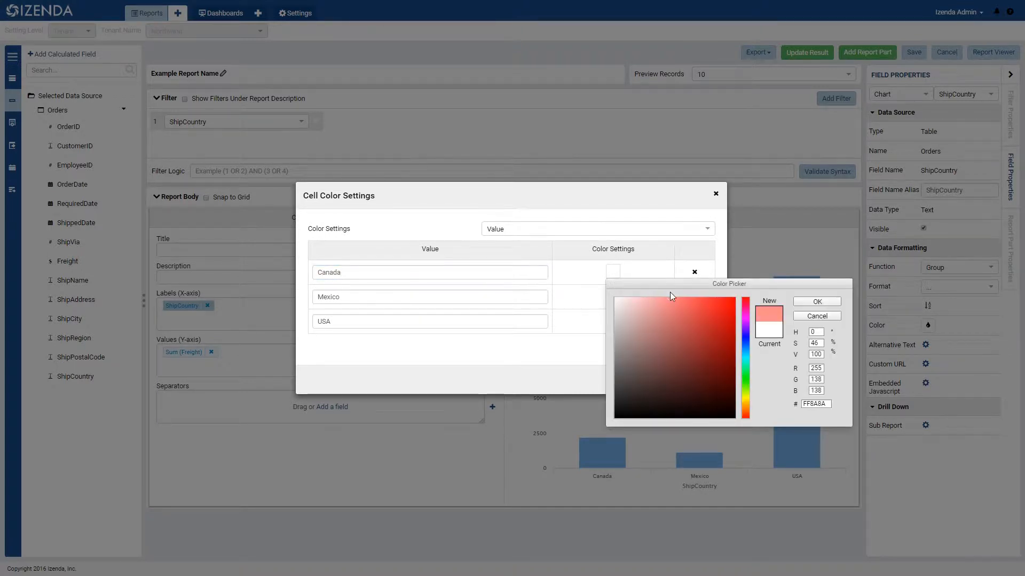
click(840, 302)
click(676, 380)
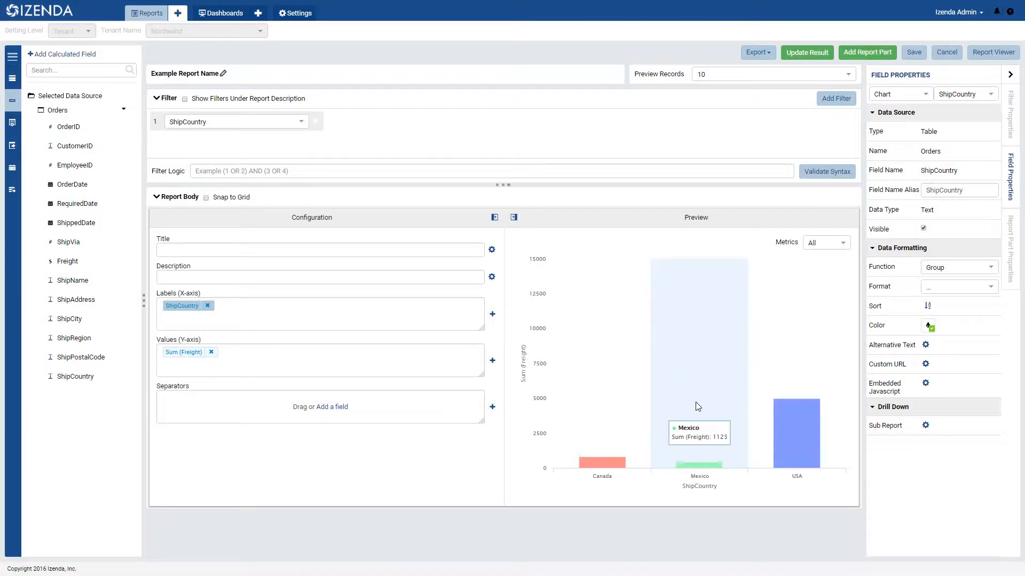
- Make the chart border visible with a dotted dash style in the report part properties
click(1011, 250)
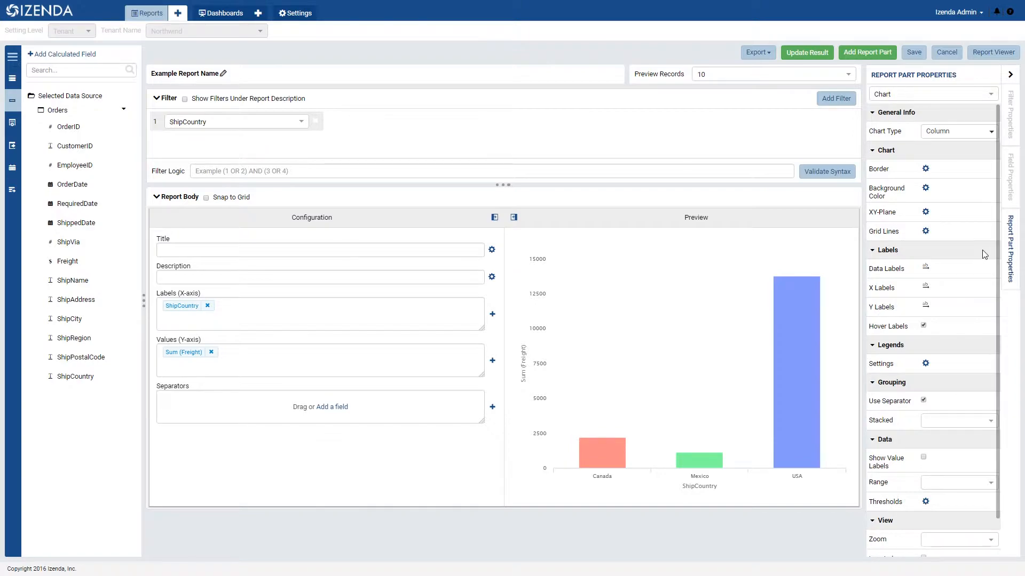
click(925, 168)
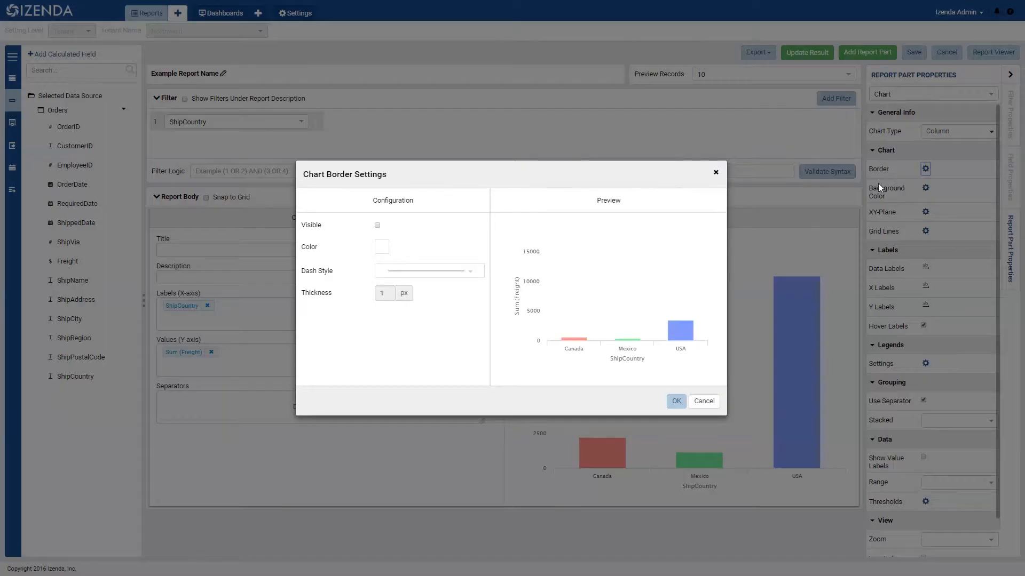
click(377, 225)
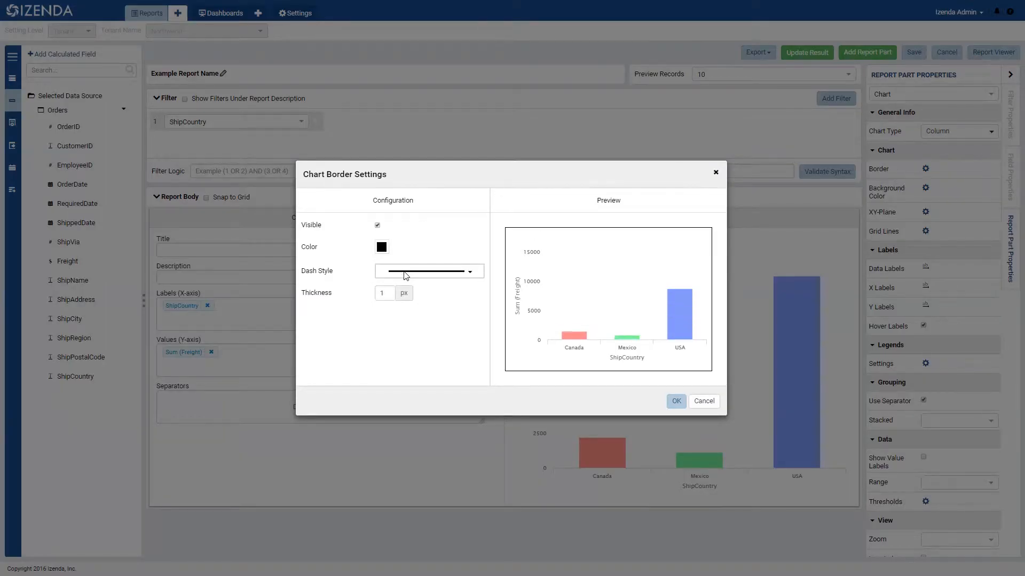
click(469, 271)
click(407, 299)
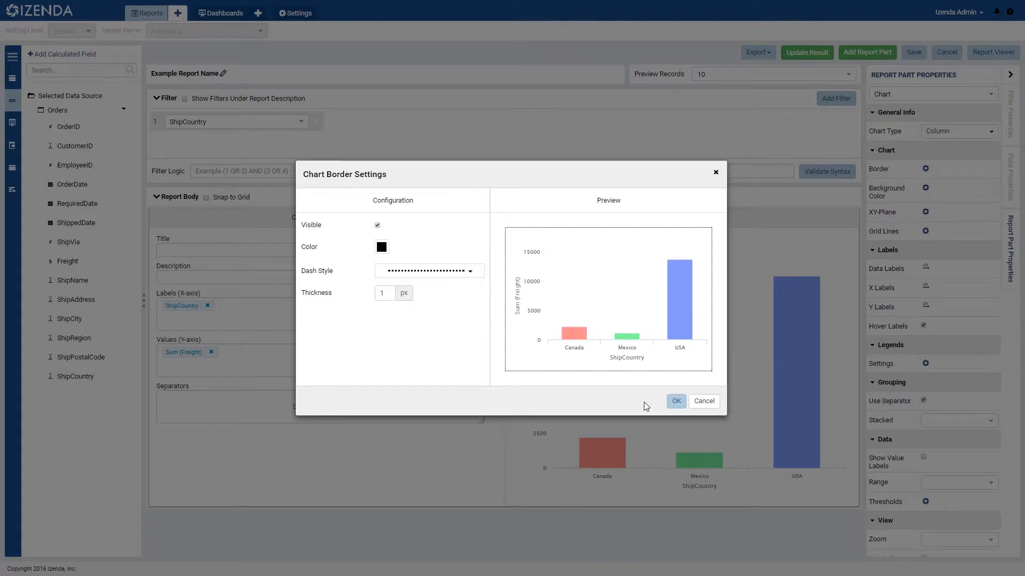
click(676, 401)
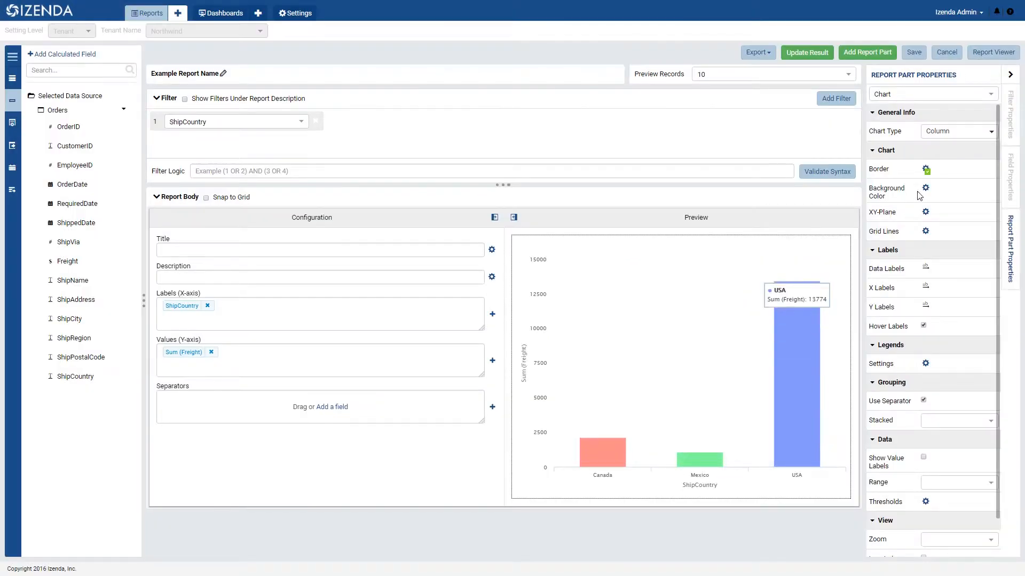
- Review the chart's background color options and the XY-plane settings for axis titles, intervals and starting point without changing them
click(924, 188)
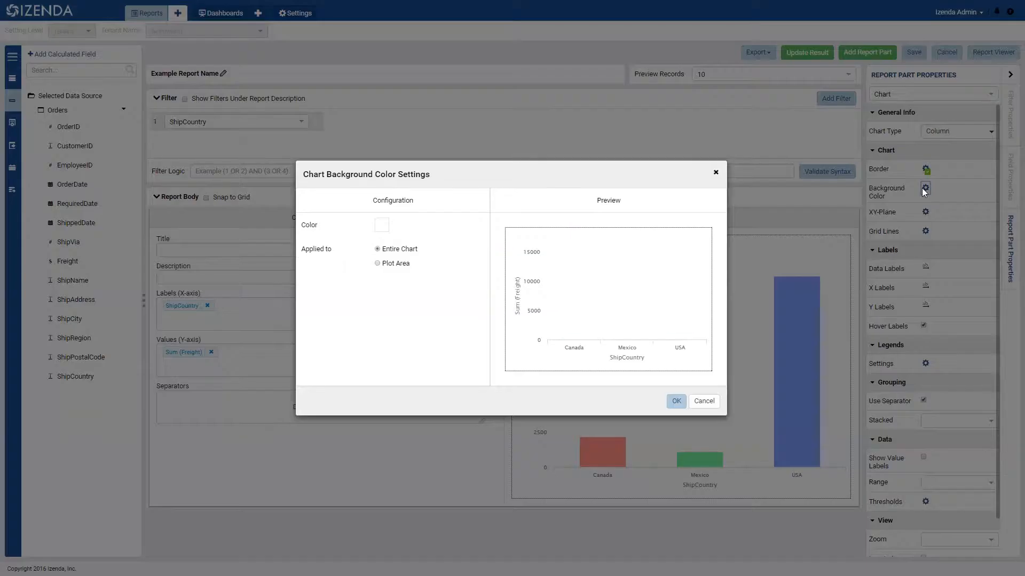
click(705, 402)
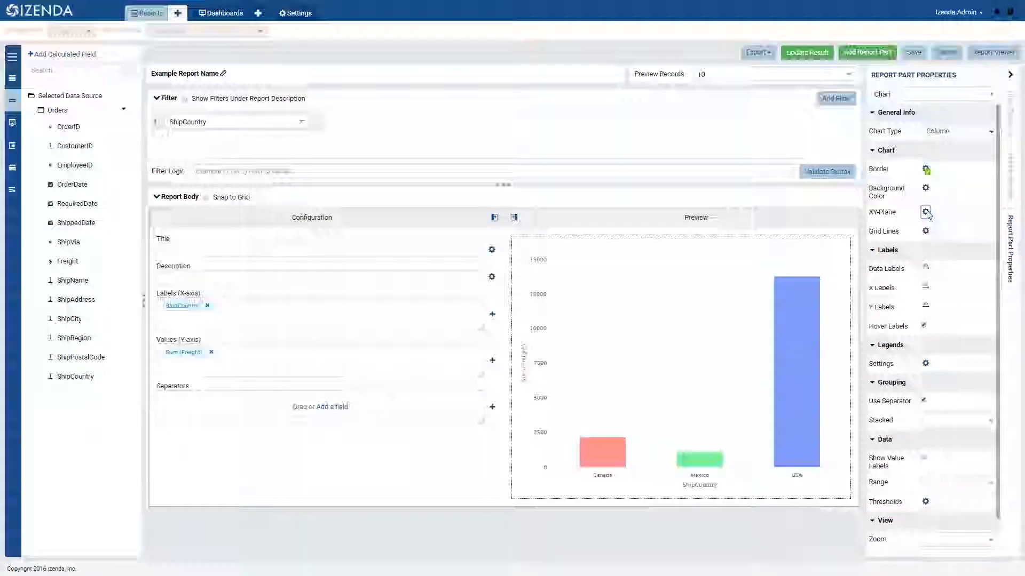
click(925, 212)
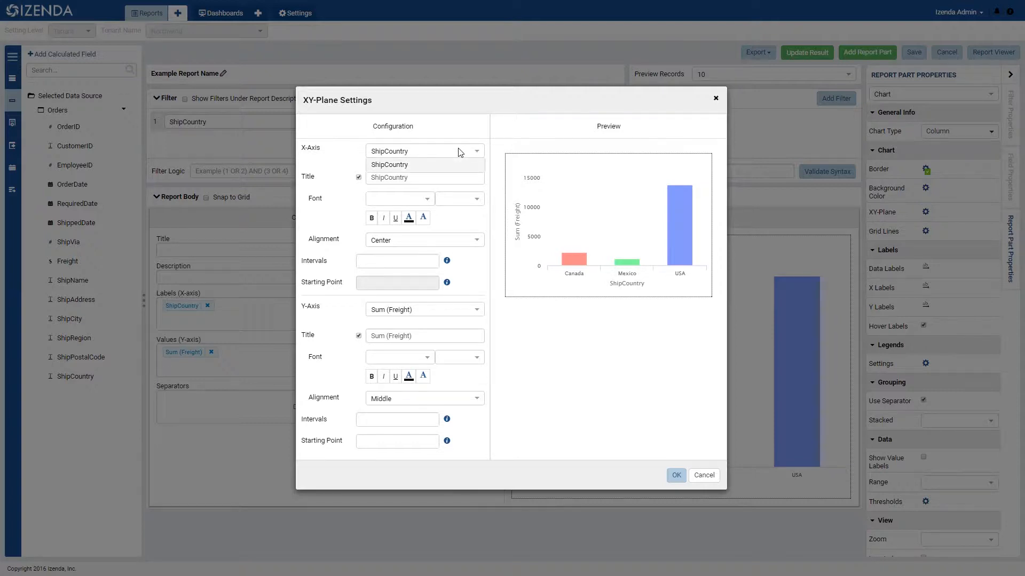
click(417, 261)
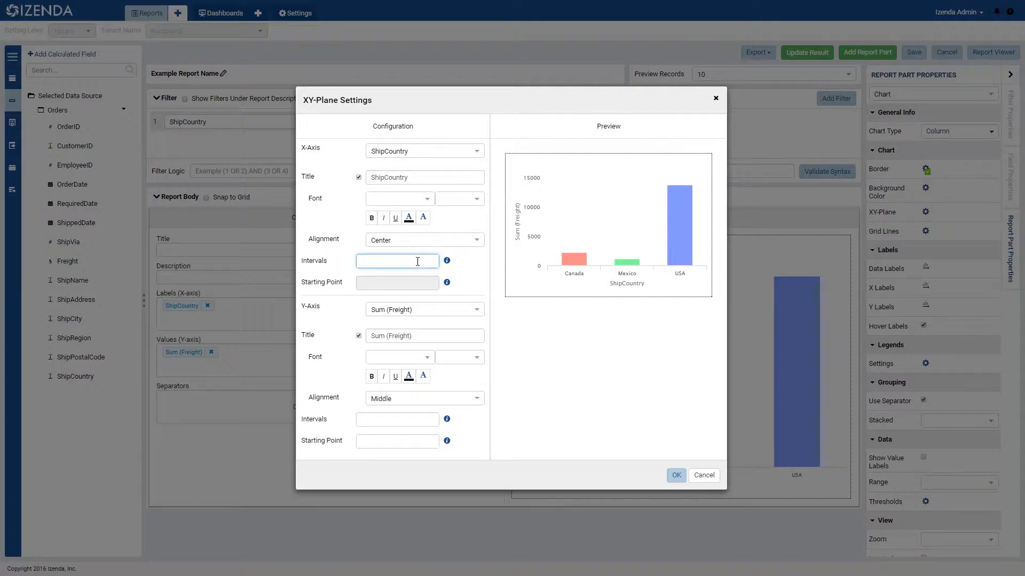
click(395, 443)
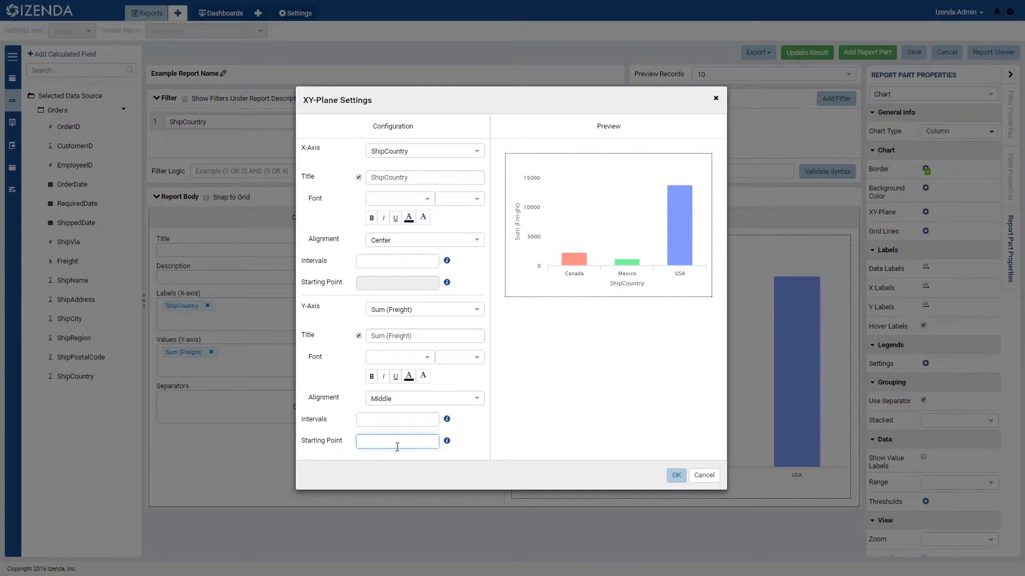
click(703, 475)
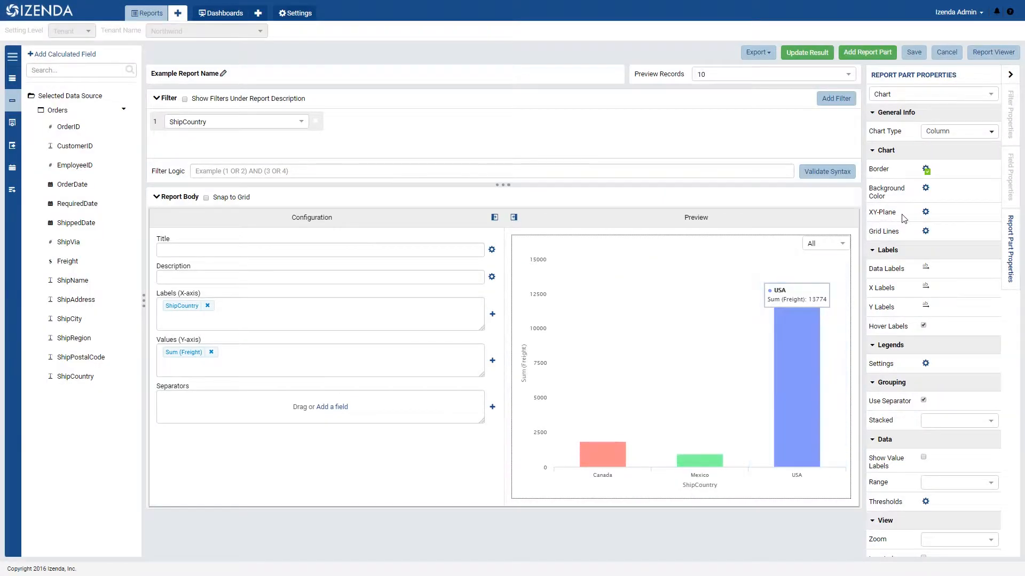
- Show dotted grid lines on both the X-axis and the Y-axis of the chart
click(926, 231)
click(412, 249)
click(368, 325)
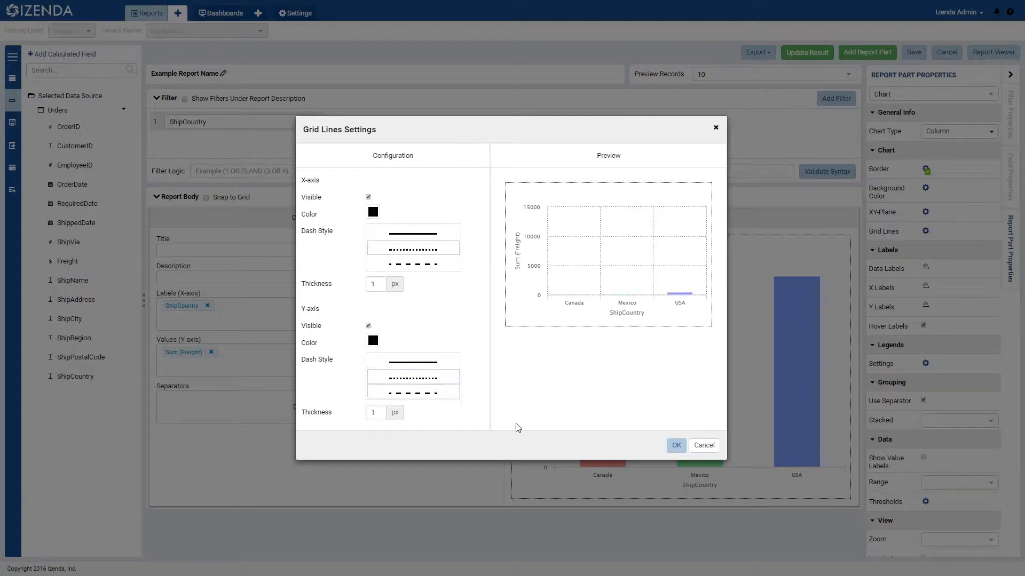
click(675, 445)
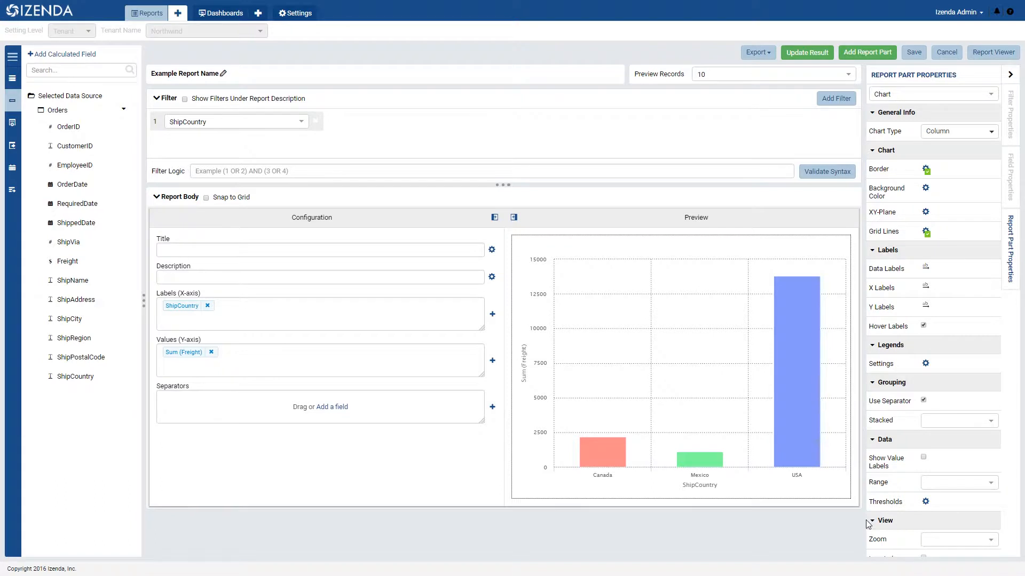
- Look through the rotation options for data labels and X labels, and the chart's legend settings
click(926, 267)
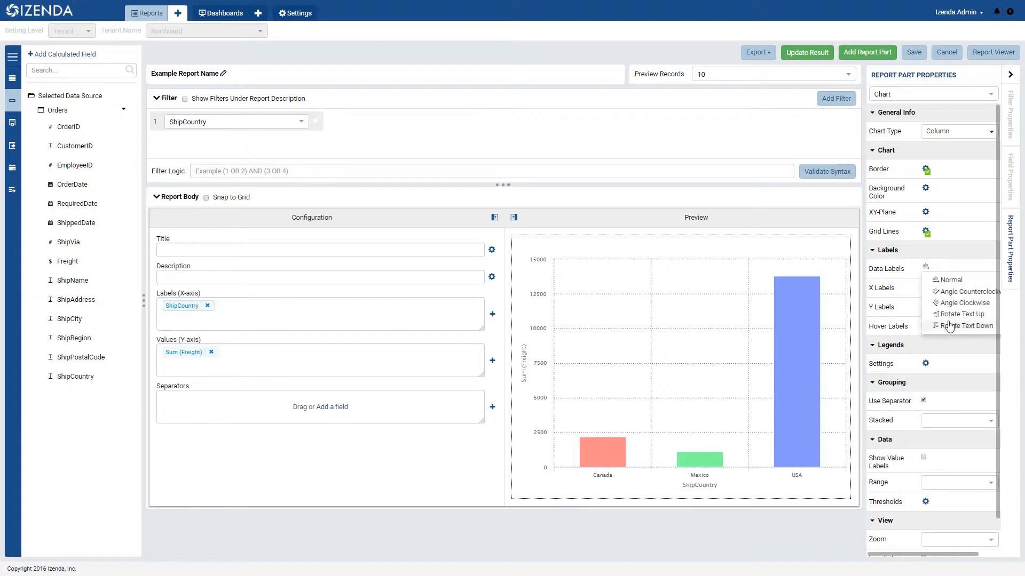
click(926, 268)
click(925, 287)
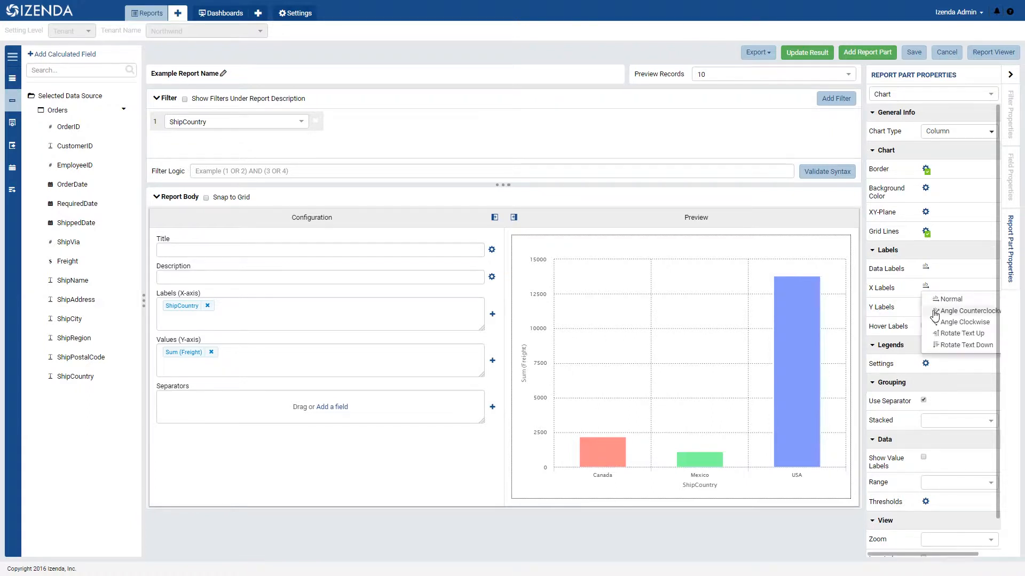
click(926, 286)
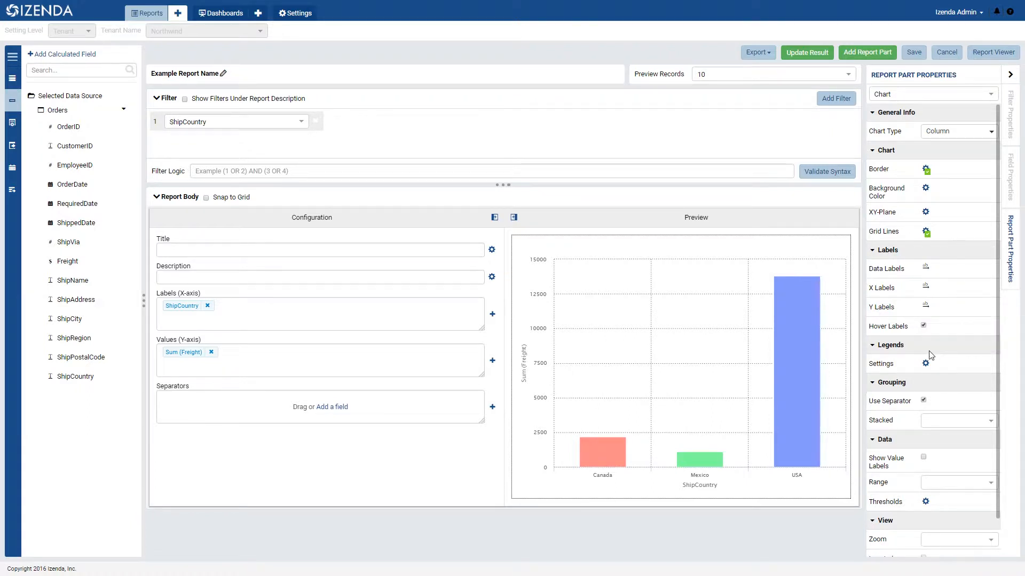
click(926, 364)
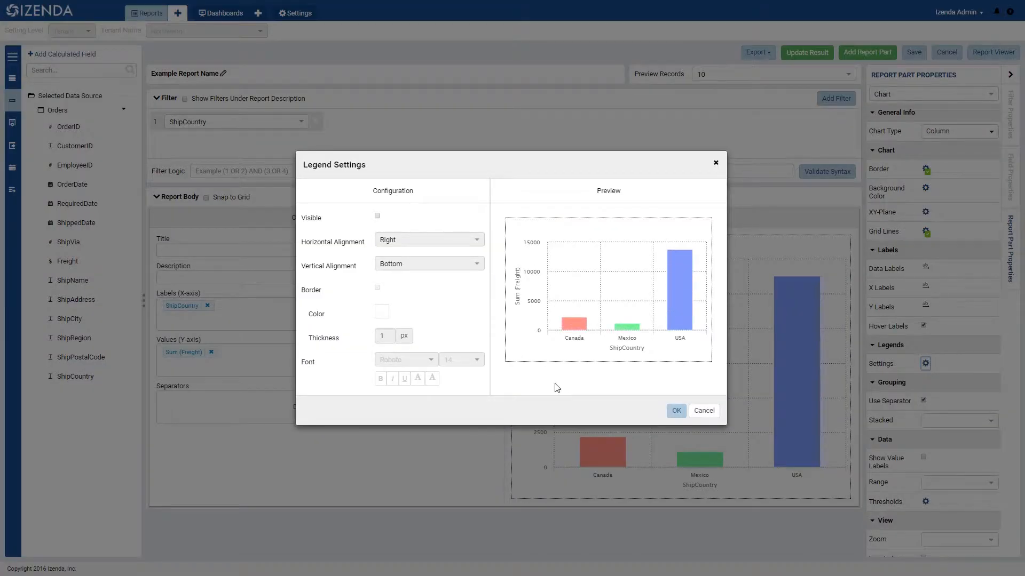
click(703, 411)
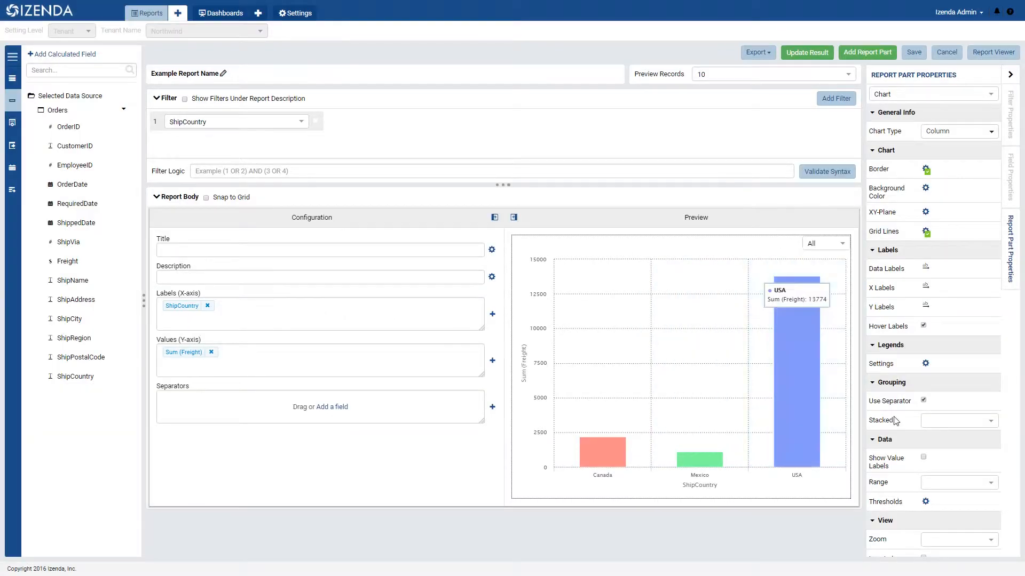
- Show value labels on the chart and add a Sum (Freight) threshold labeled Profit with value 5000
click(924, 458)
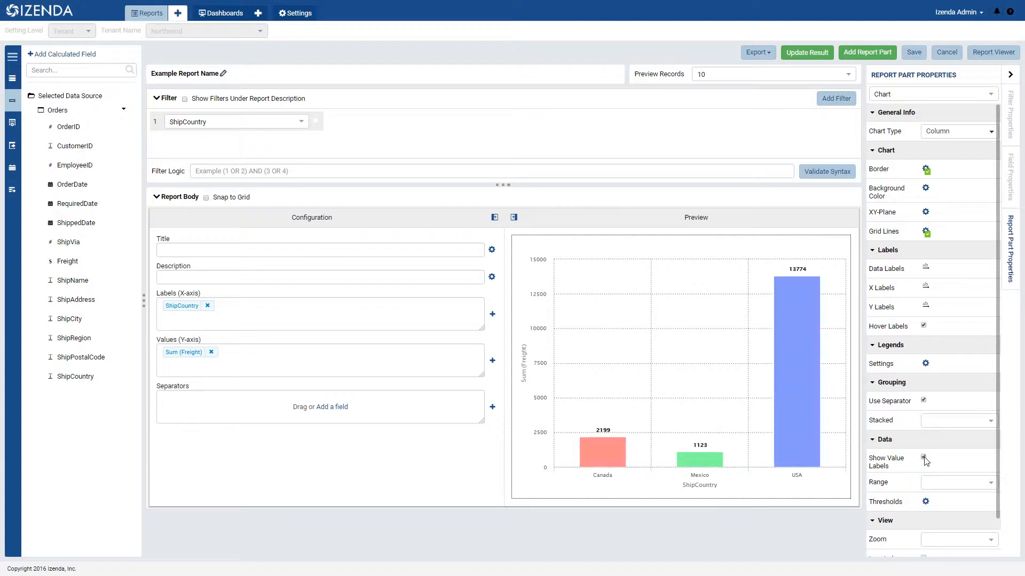
scroll(925, 460, down, 1)
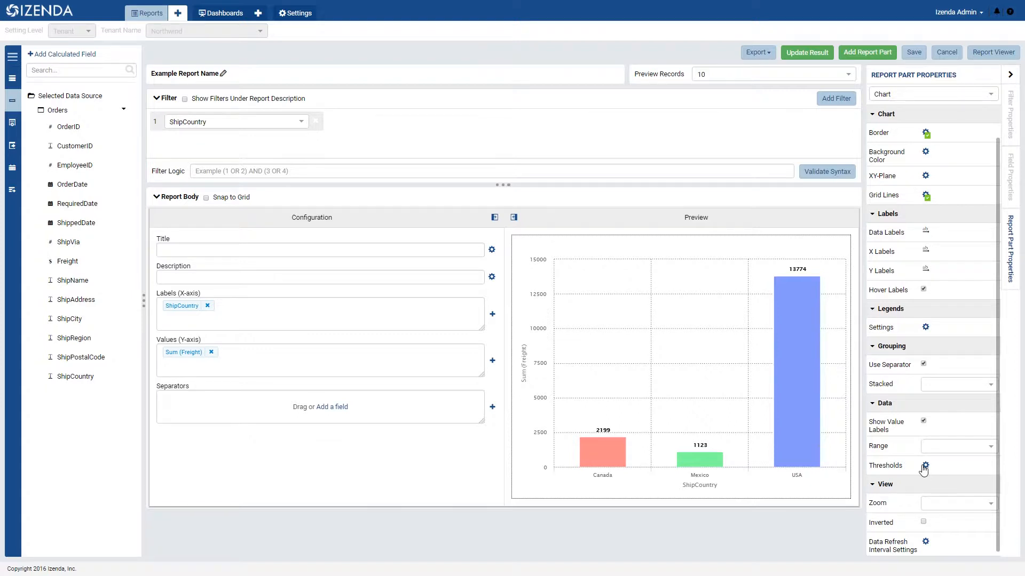
click(925, 466)
click(502, 332)
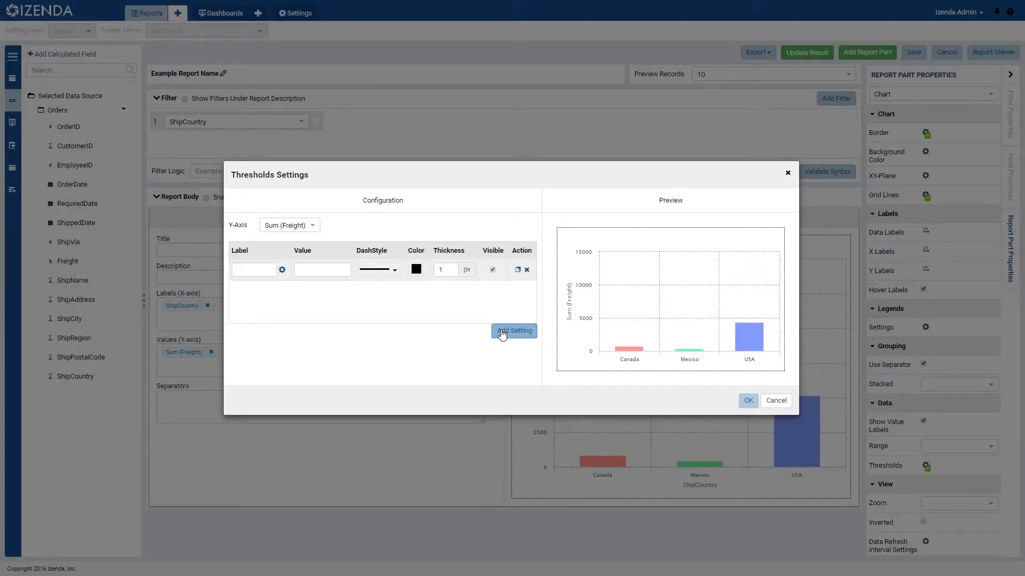
click(264, 270)
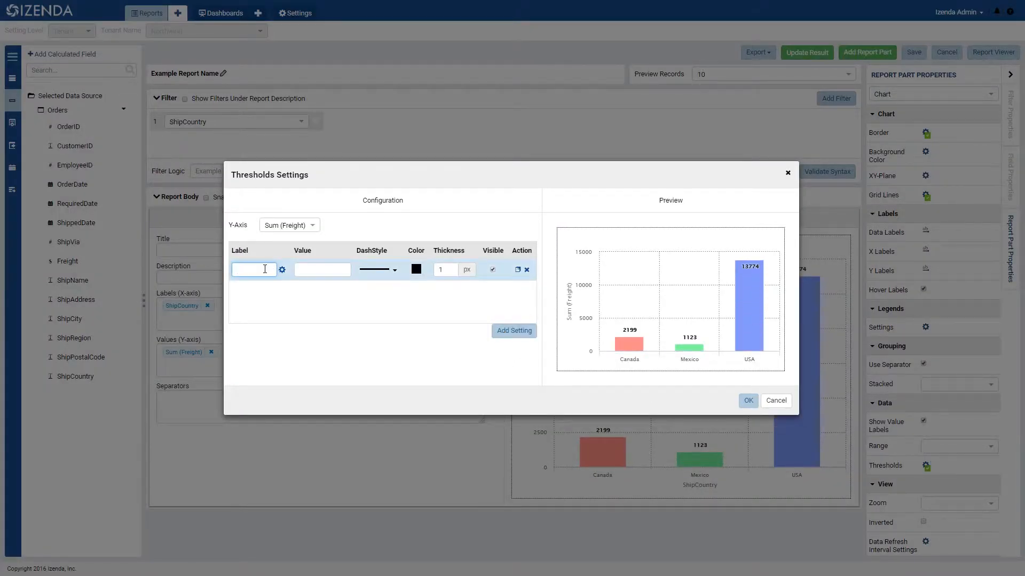
text(Profit)
click(318, 270)
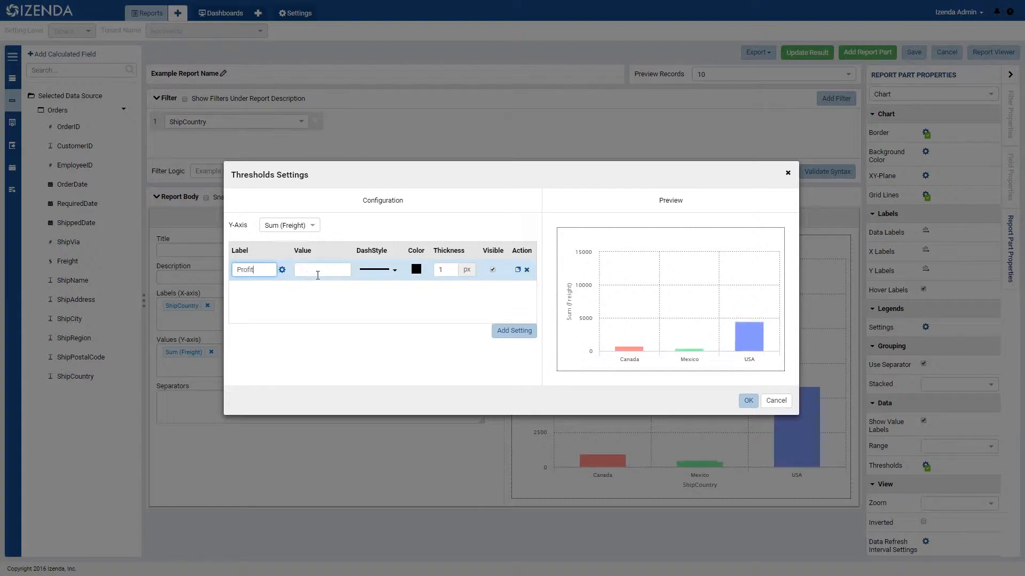
text(5000)
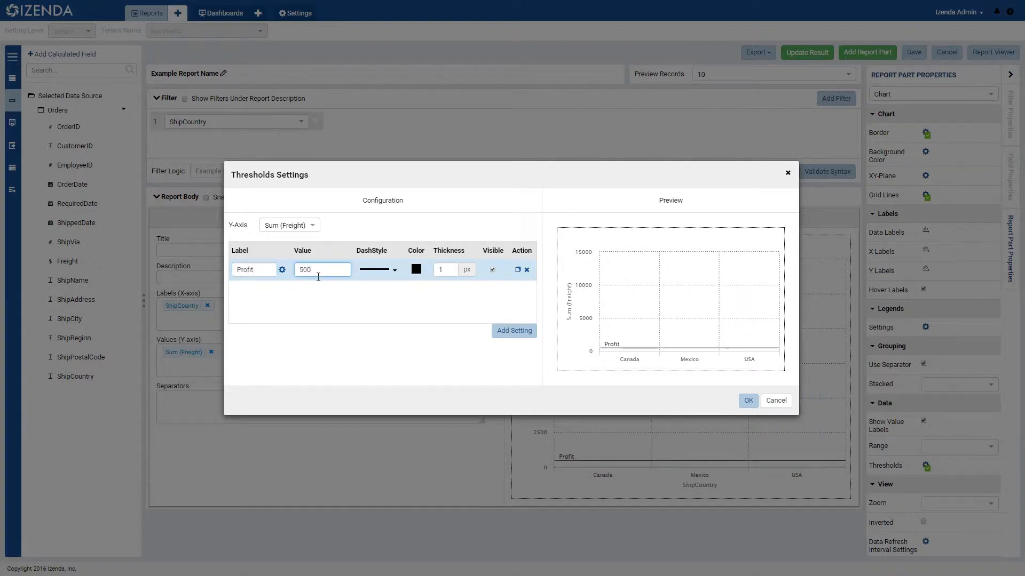
- Give the Profit threshold a dotted dash style and the gray color BBBBBB, and apply the threshold settings
click(395, 271)
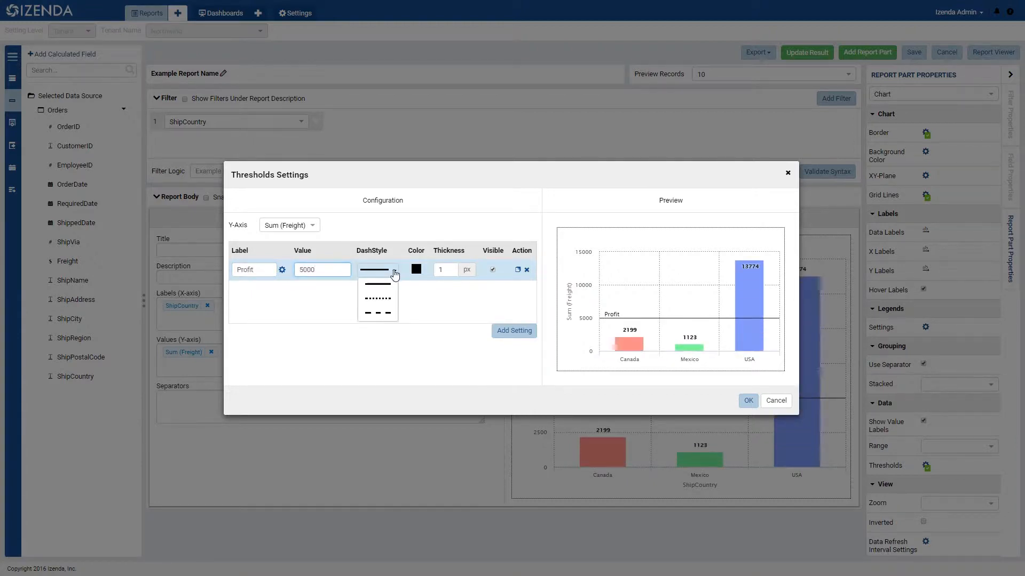
click(378, 299)
click(416, 269)
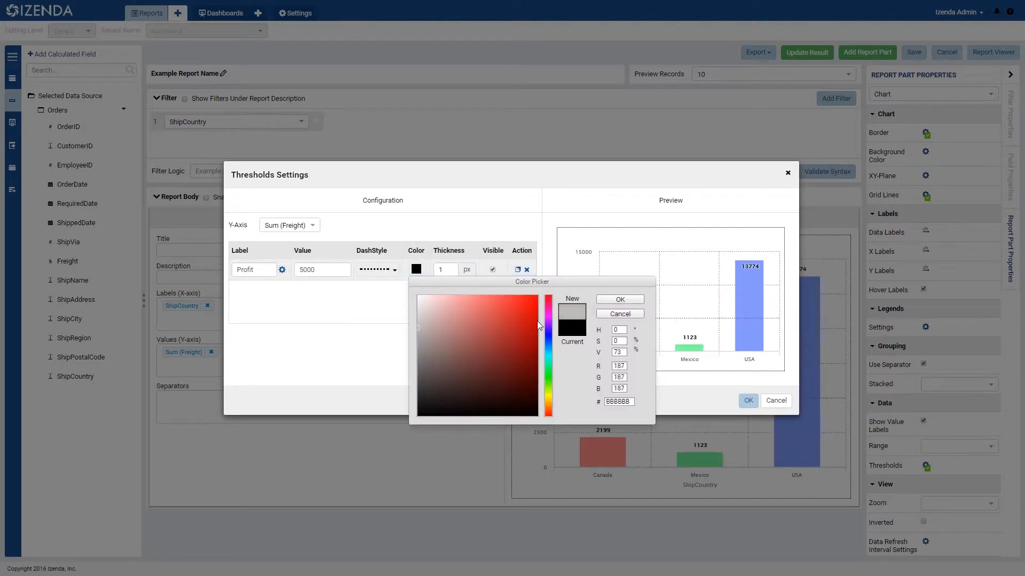
click(627, 300)
click(748, 400)
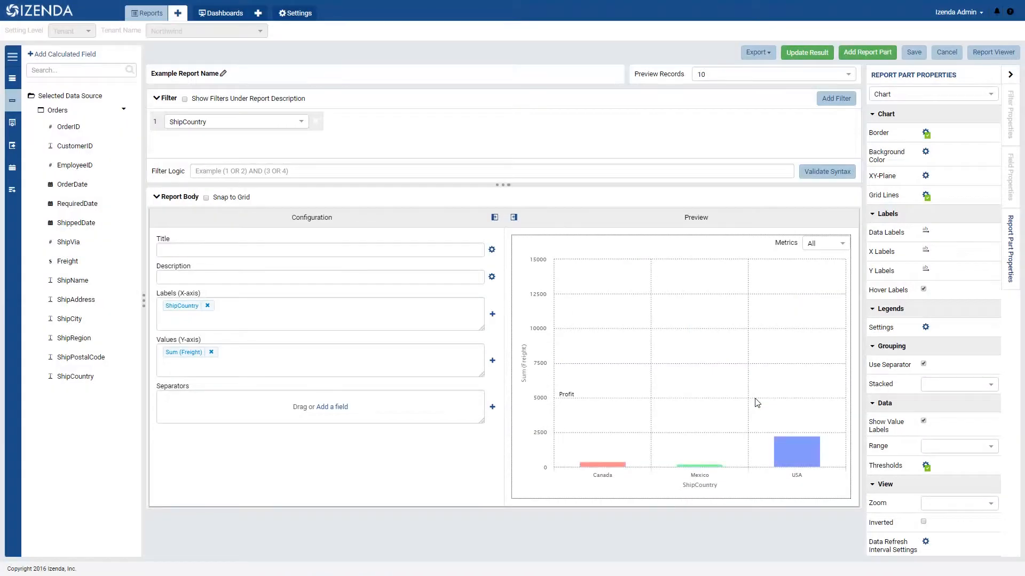
- Enable automatic data refresh for the chart with an update interval of 600 seconds
click(926, 542)
click(448, 271)
click(467, 291)
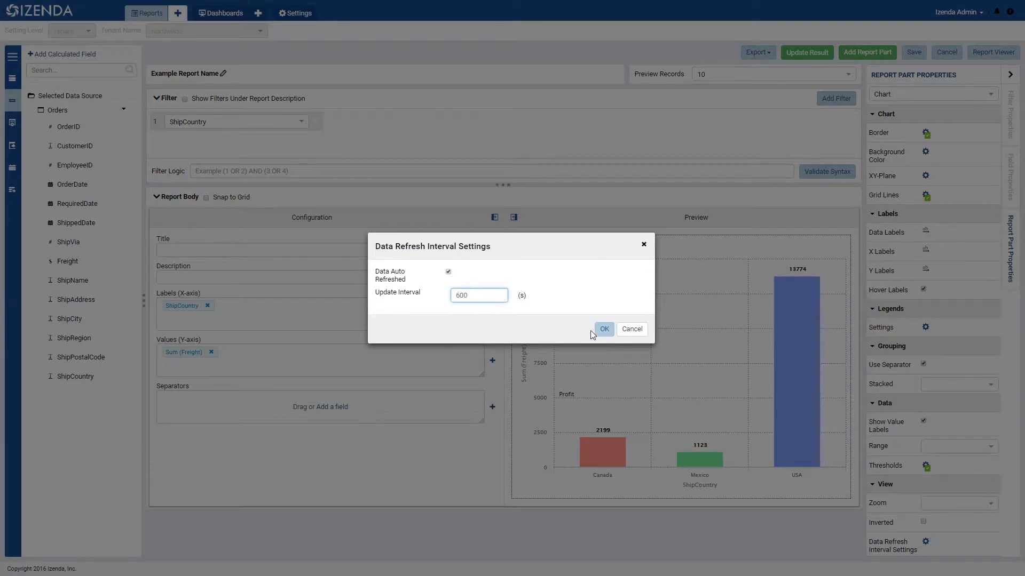
click(604, 329)
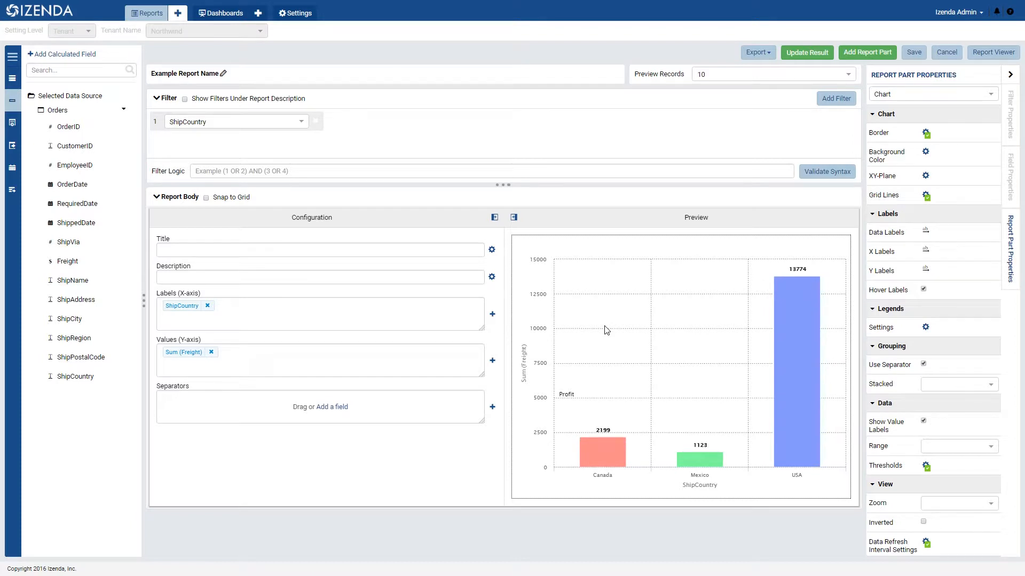
- Set the number format of the chart's Sum (Freight) value field to the currency format $0,000.00
click(184, 354)
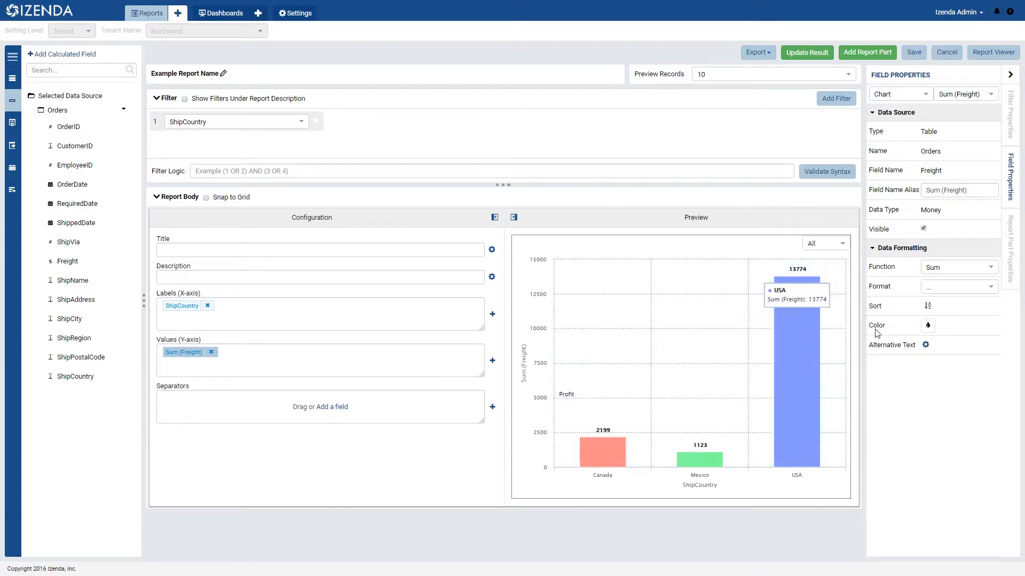
click(944, 293)
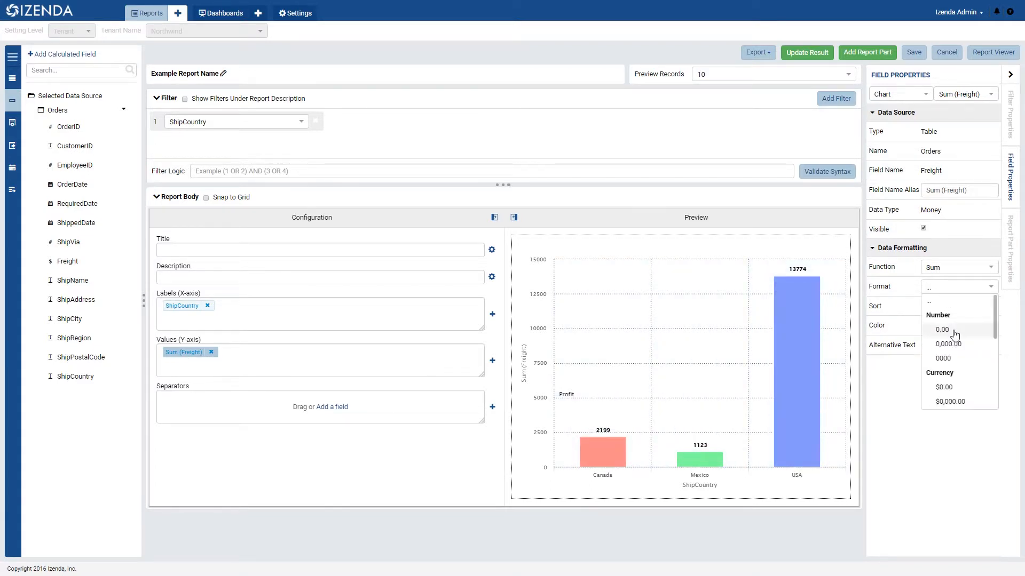
click(960, 403)
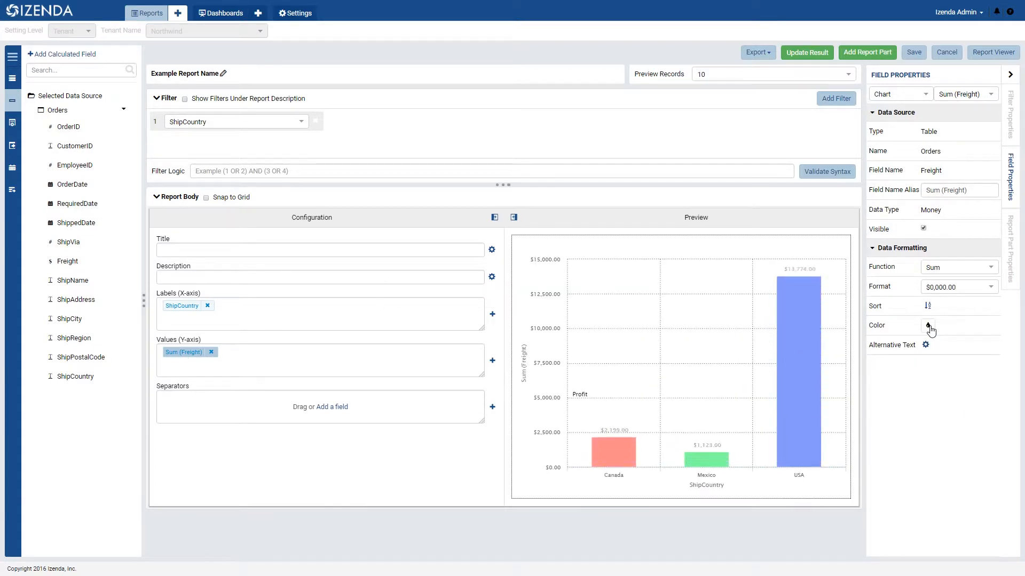
- Add a value-range color setting for Sum (Freight) from 20,000 to 50,000 in green 6AEE56
click(928, 326)
click(706, 300)
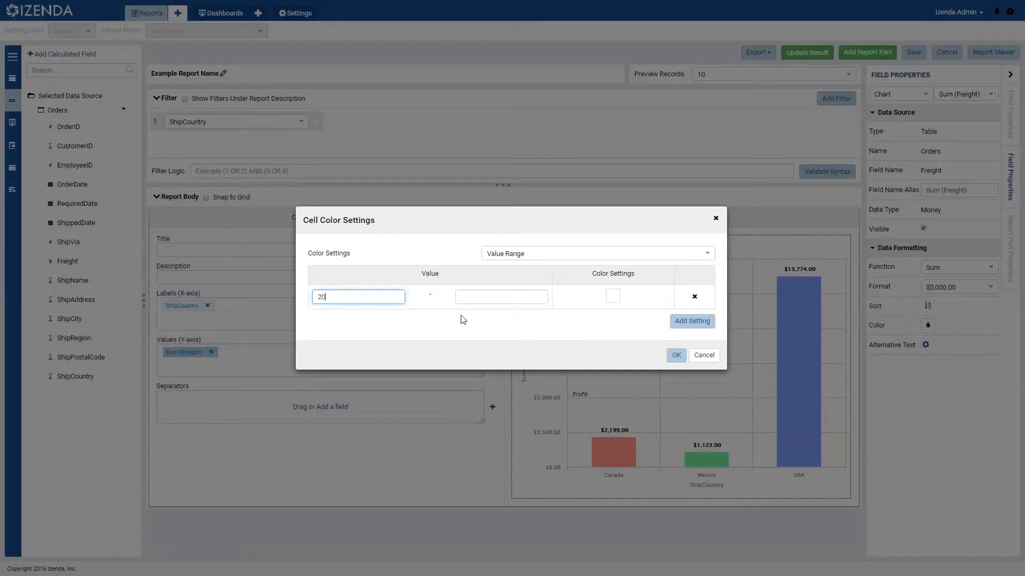
text(20,000)
key(Tab)
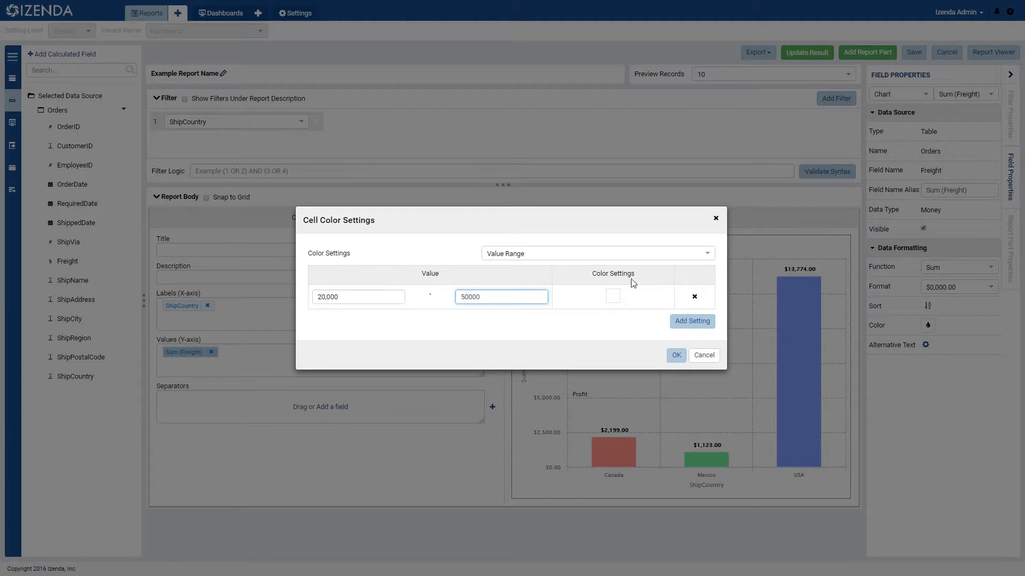
click(612, 296)
click(744, 405)
click(692, 330)
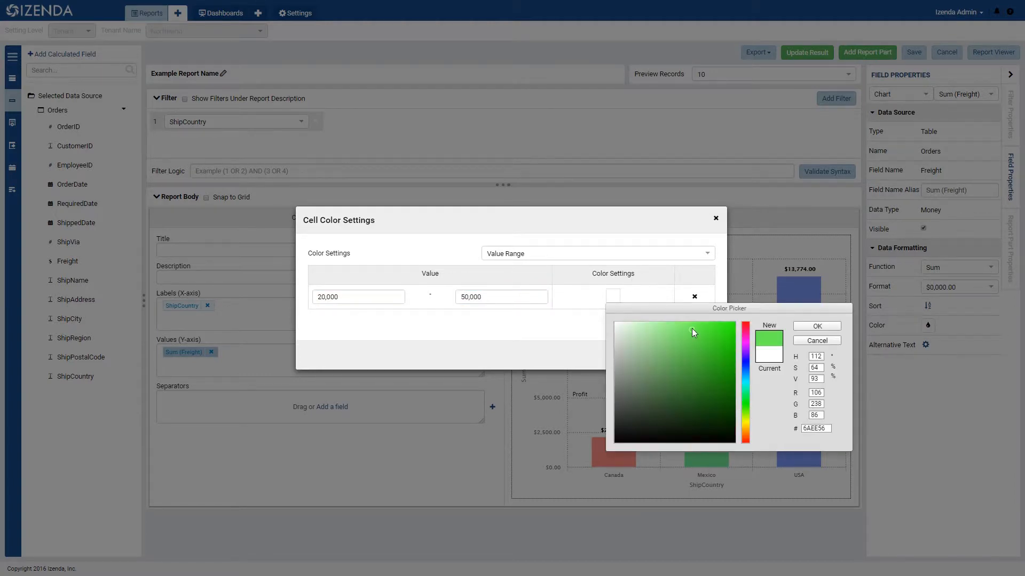
click(817, 326)
- Add a second value range from 0 to 5,000 in red FF4F4F and apply the color settings
click(692, 321)
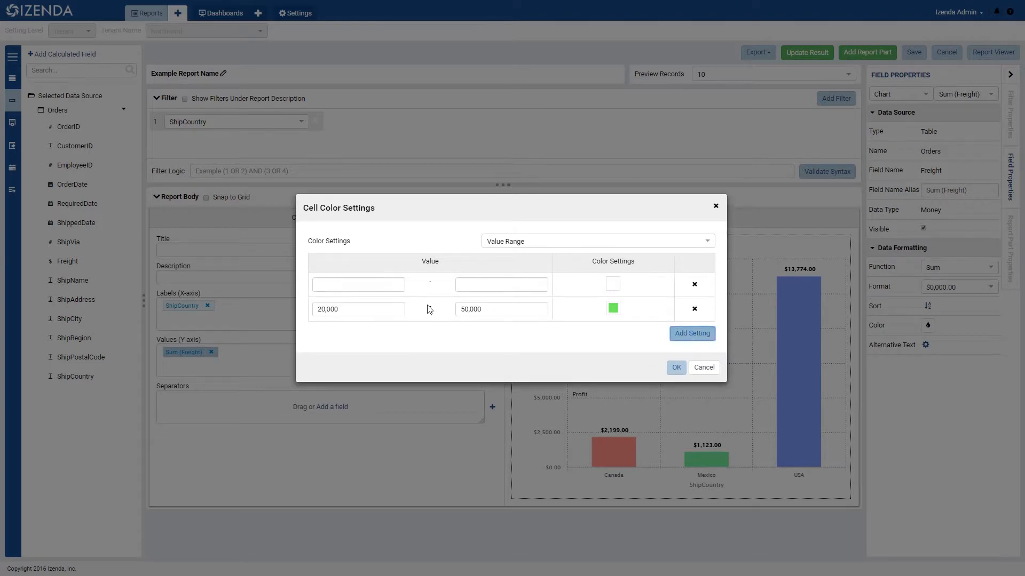
text(0)
key(Tab)
text(5,000)
click(613, 284)
click(698, 311)
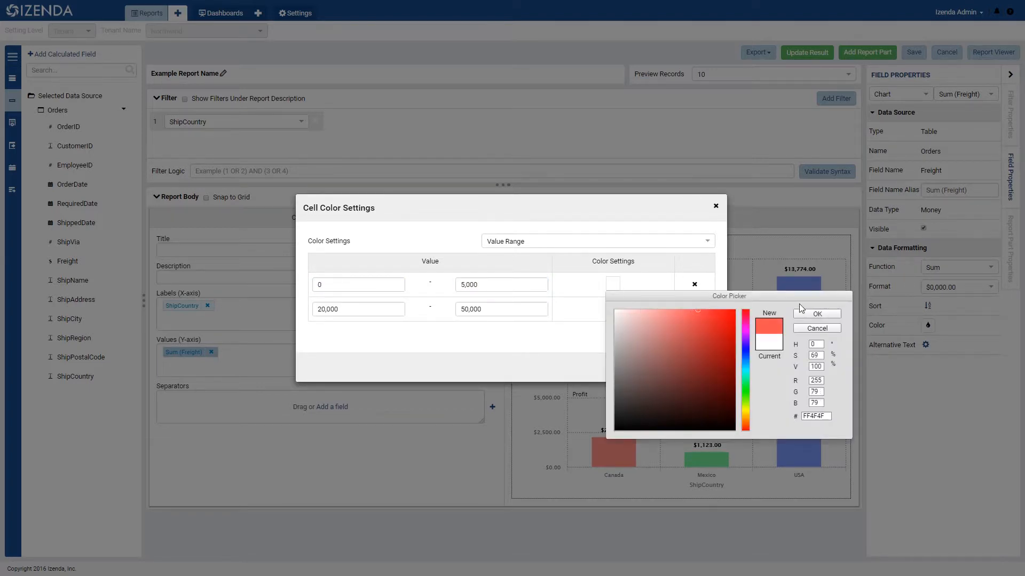
click(815, 314)
click(675, 368)
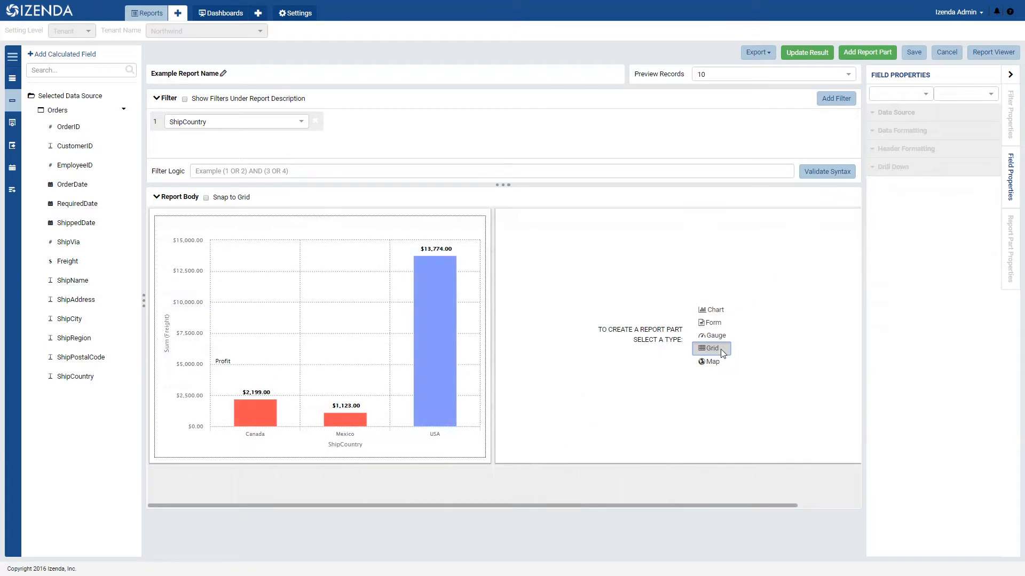
- Set up a grid report part with ShipCountry as separator and ShipCity and Freight as columns
click(721, 350)
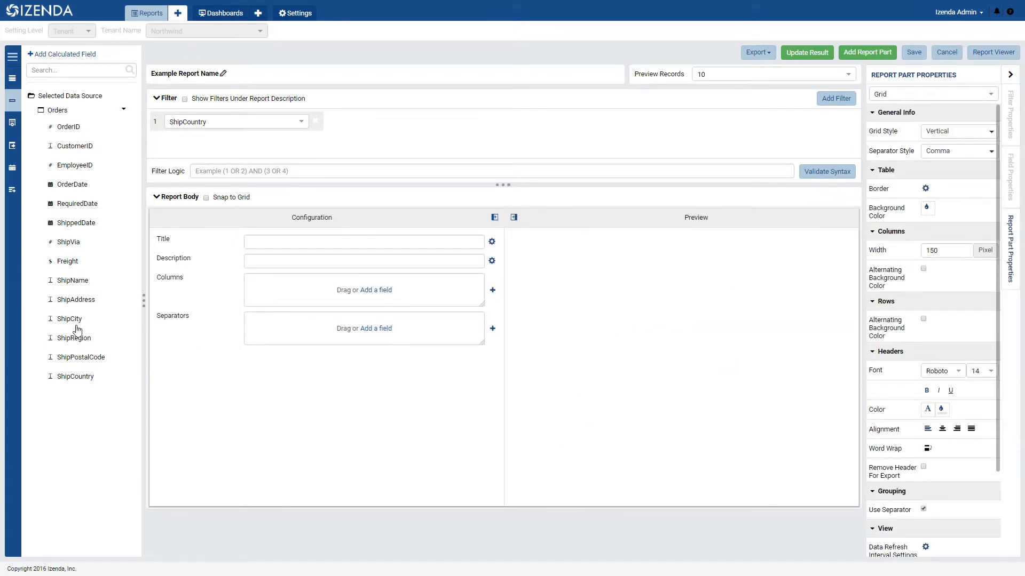
drag(79, 378, 280, 334)
drag(69, 319, 298, 288)
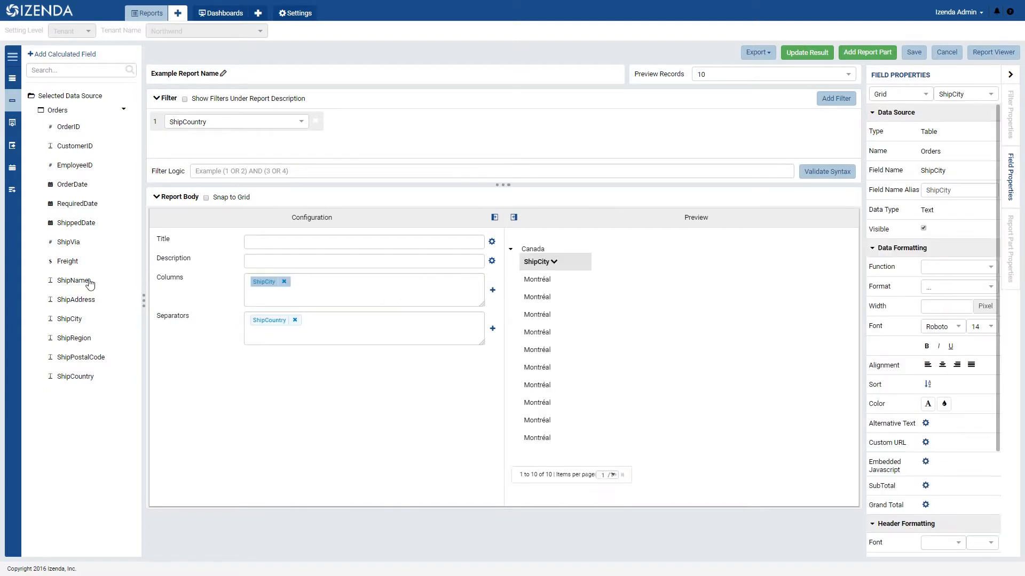
drag(68, 261, 318, 284)
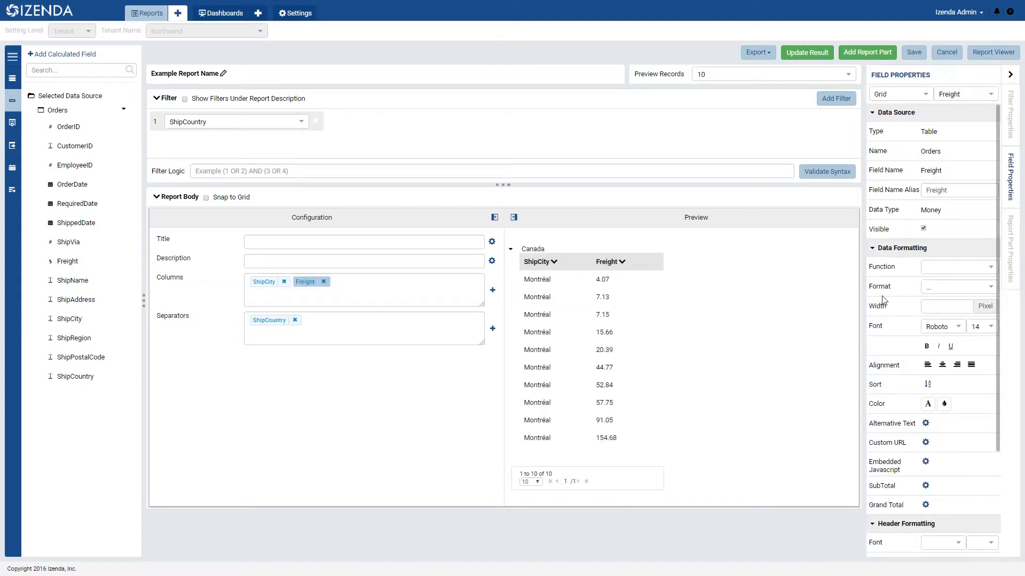
- Summarize the grid's Freight column with Sum and show its values in $0,000.00 format with bold italic text
click(954, 267)
click(942, 380)
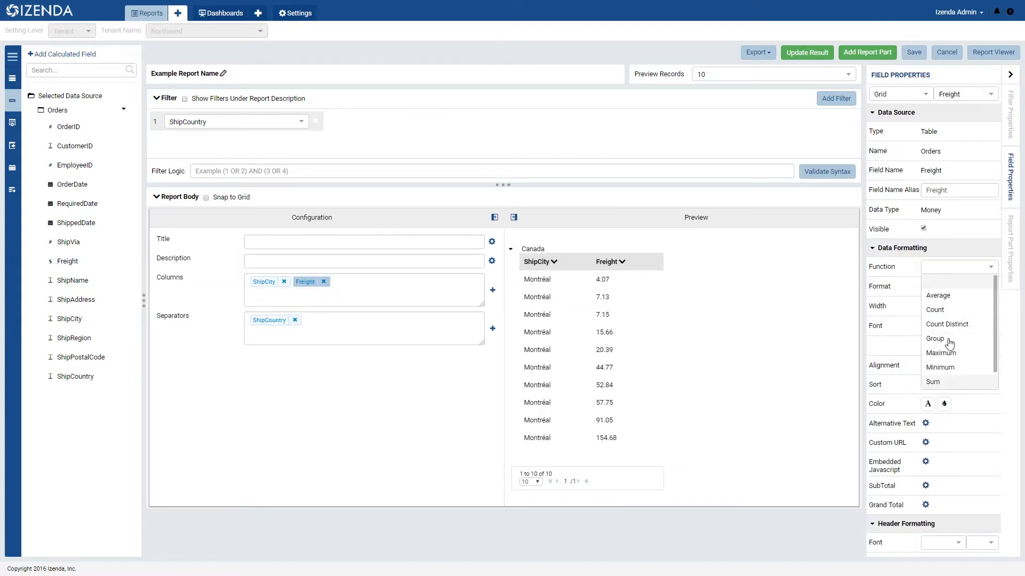
click(960, 291)
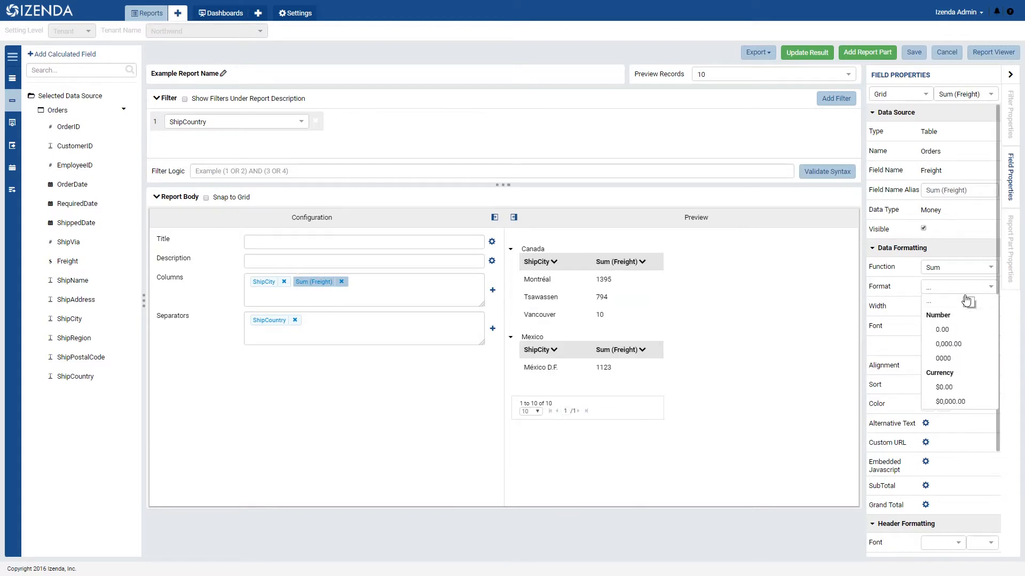
click(957, 397)
click(939, 347)
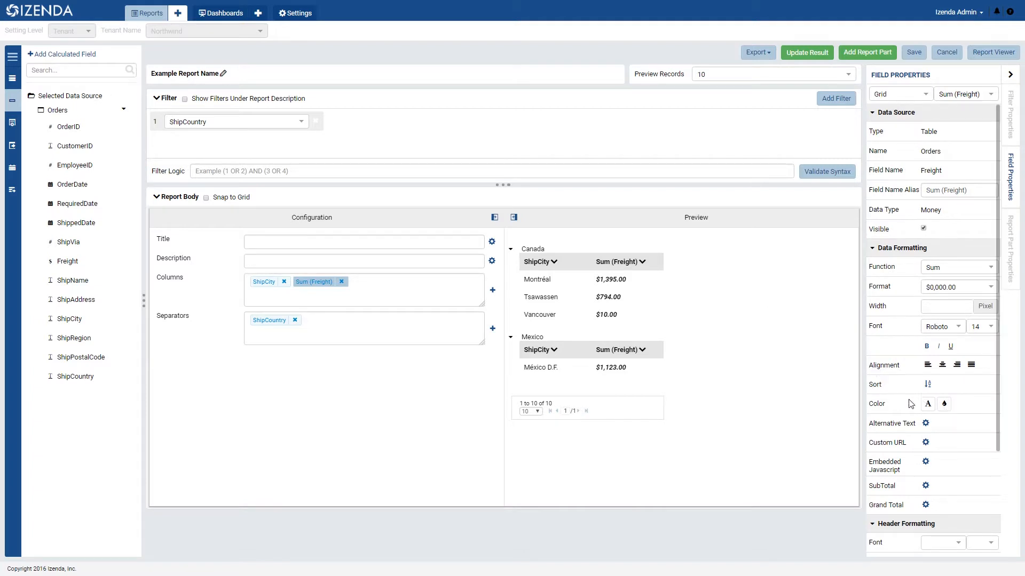
- Review the alternative text and custom URL settings of the Sum (Freight) column without changing them
click(926, 423)
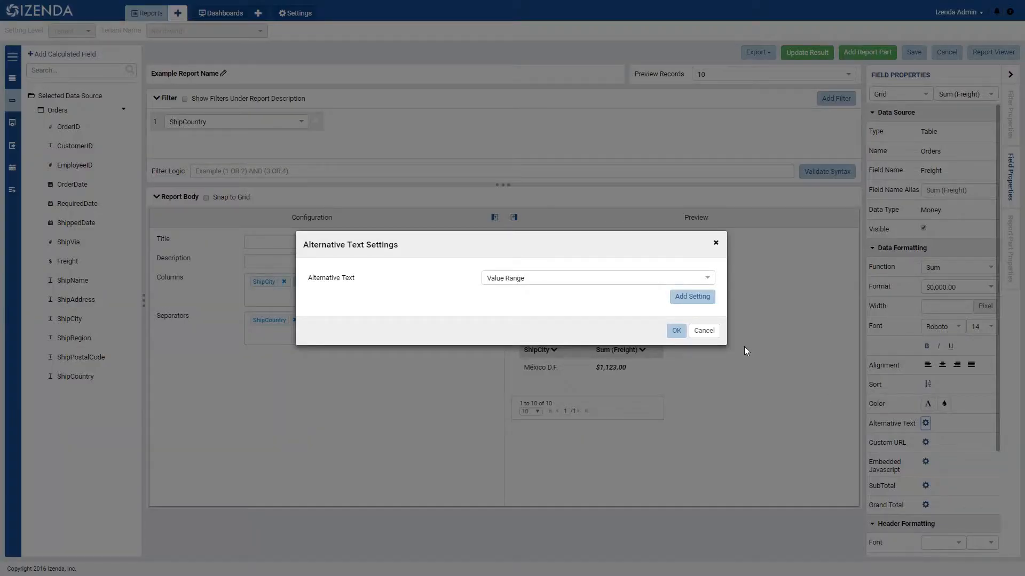
click(706, 332)
click(925, 442)
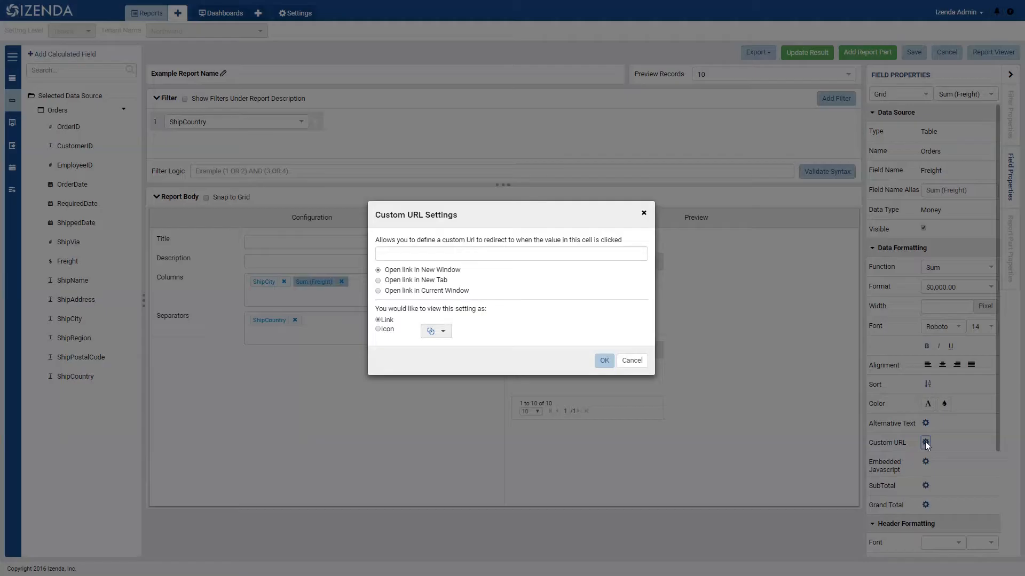
click(632, 361)
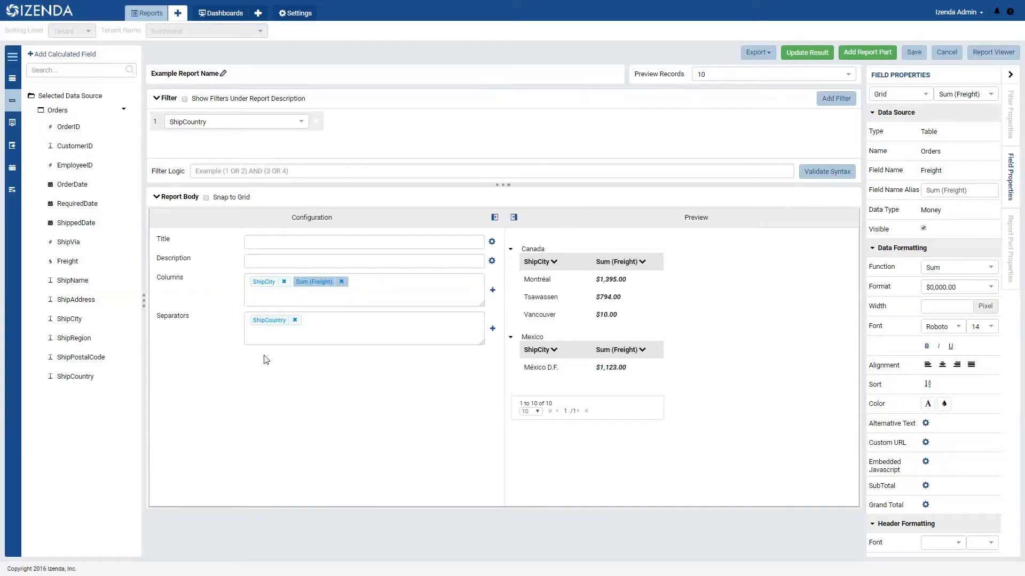
- Review the embedded JavaScript and subreport settings of the ShipCountry separator, including the reports available as a subreport, without choosing one
click(274, 320)
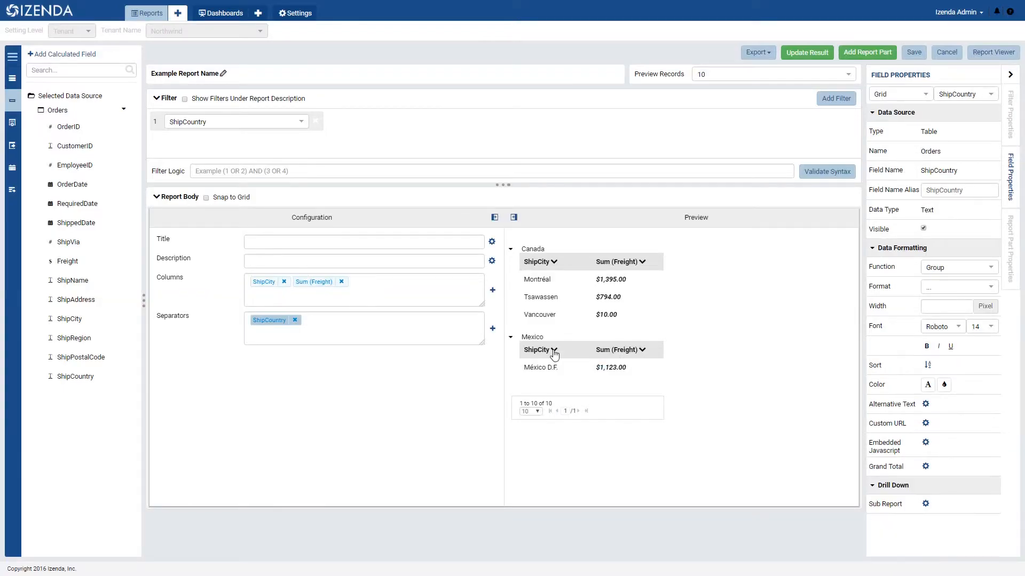
click(925, 443)
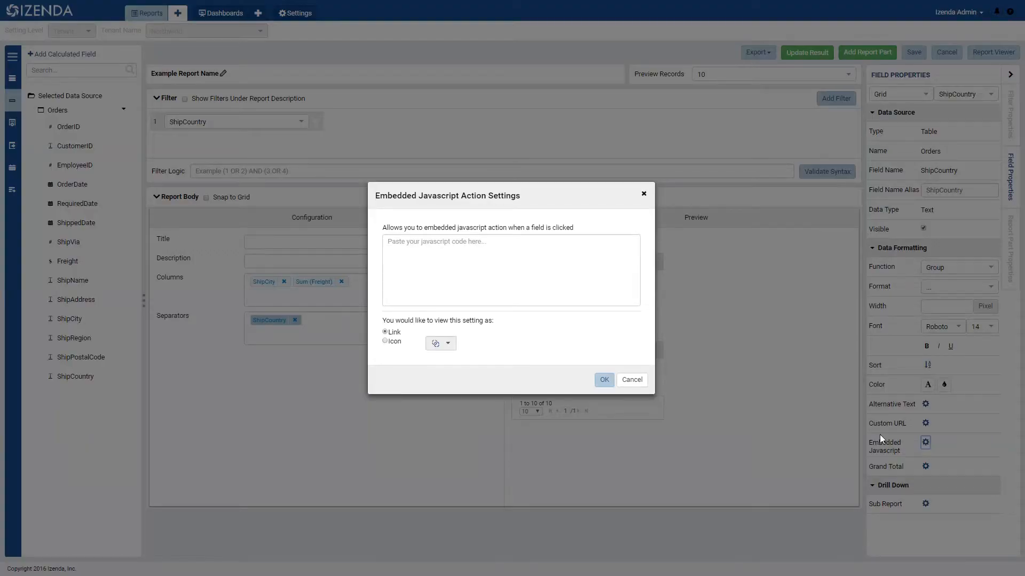
click(631, 380)
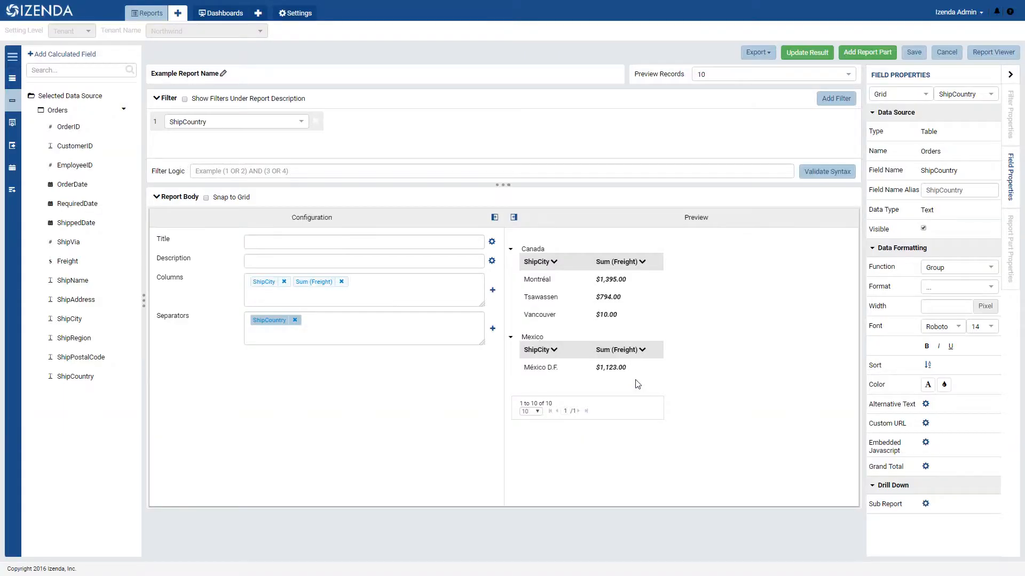
click(926, 505)
click(631, 179)
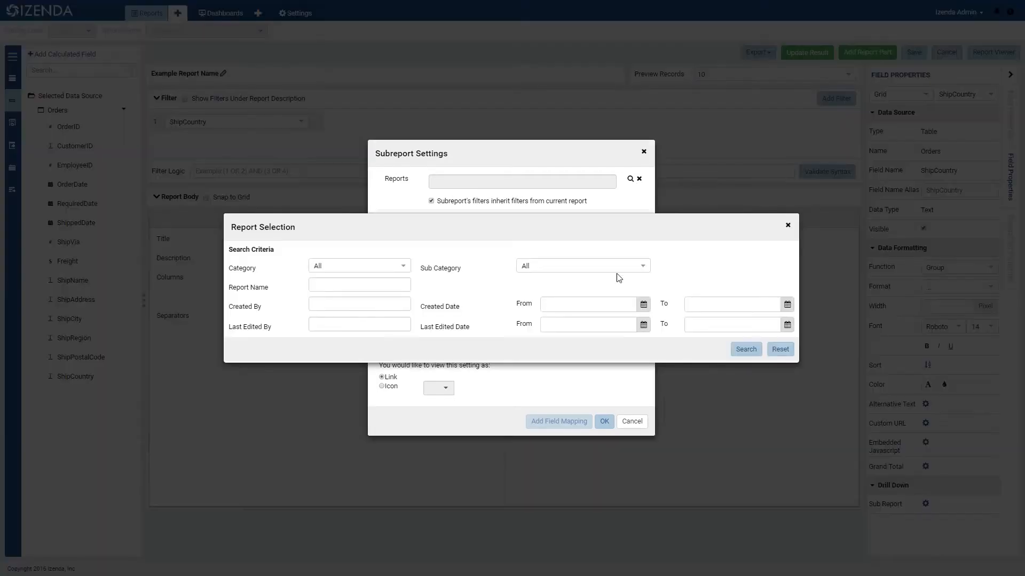
click(739, 351)
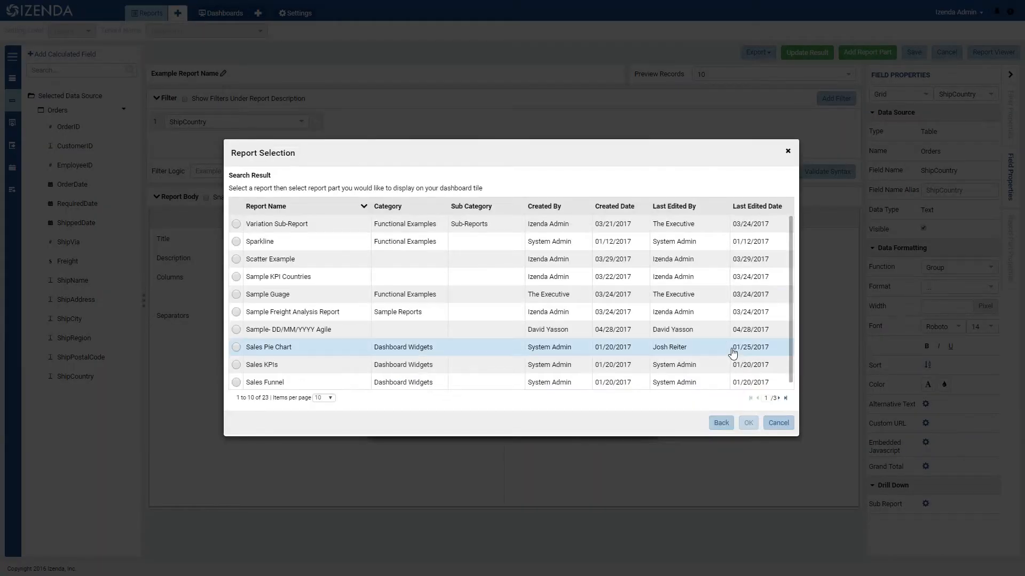
click(778, 423)
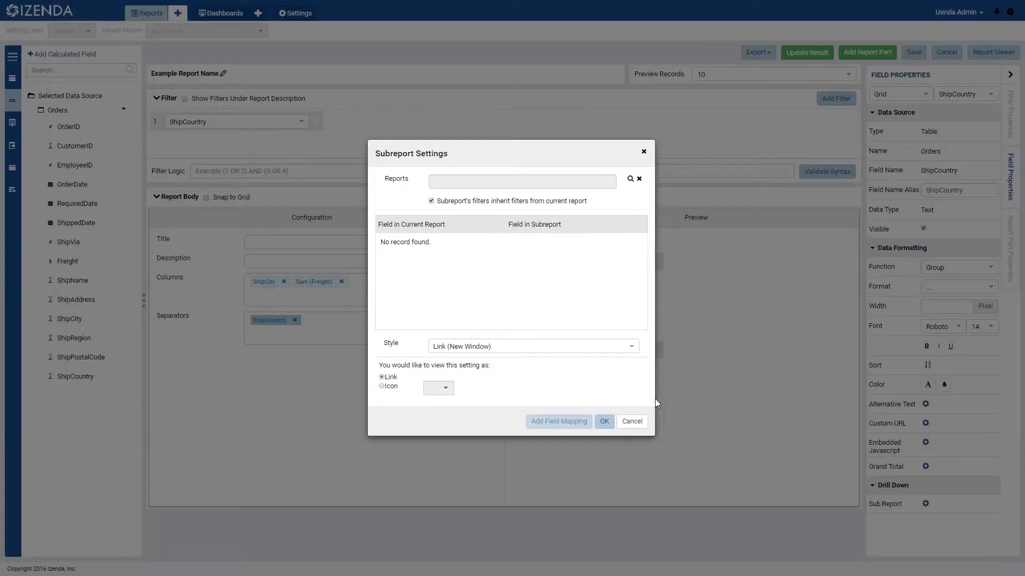
- Close the subreport settings and review the table border settings in the grid's report part properties without changing them
click(631, 422)
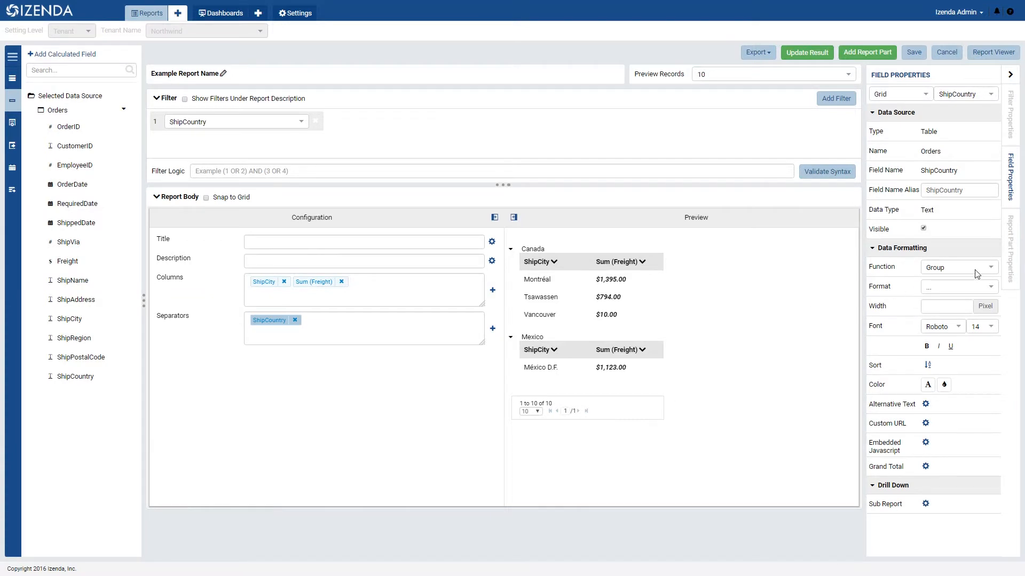
click(1010, 258)
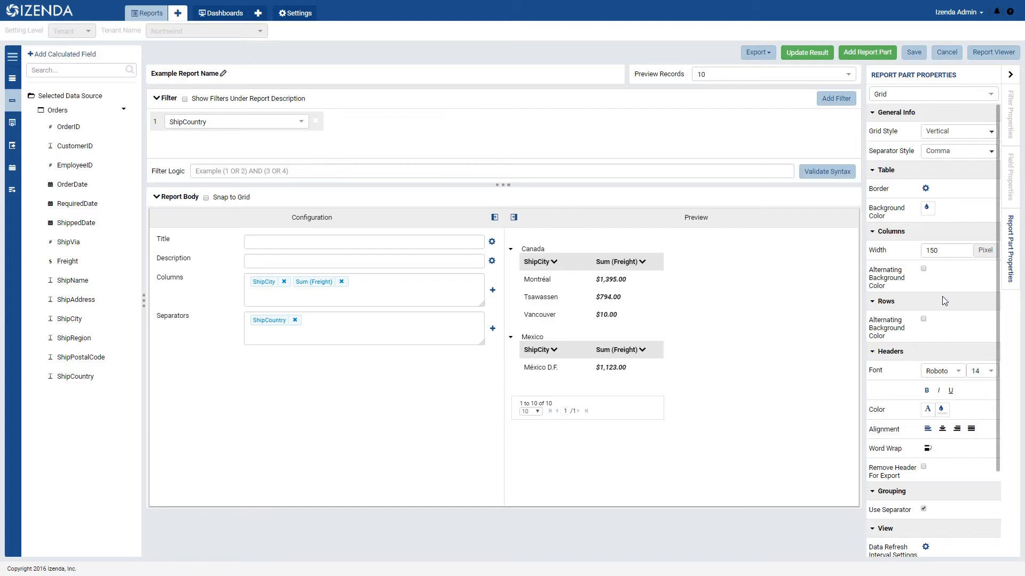
click(925, 189)
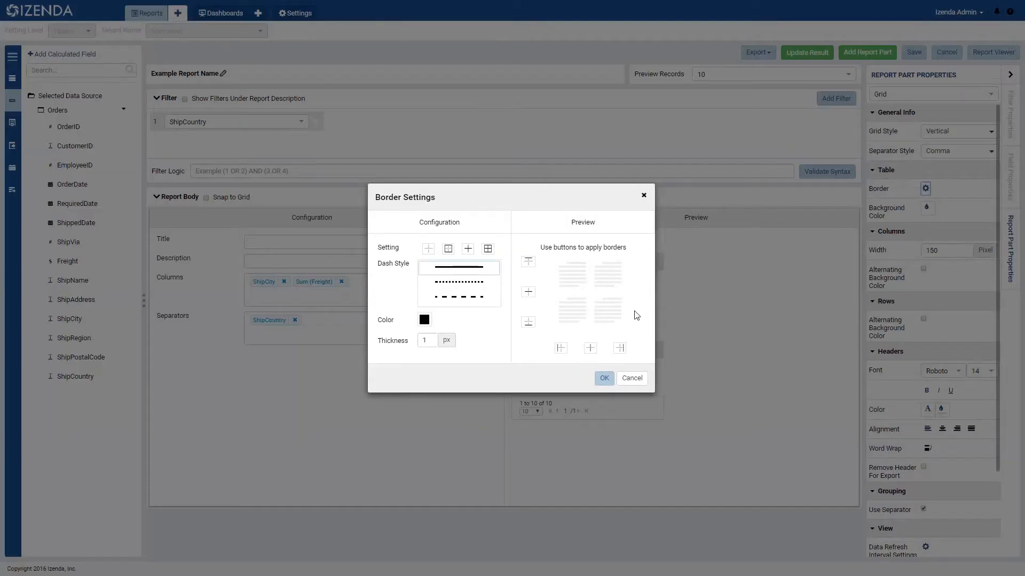
click(604, 378)
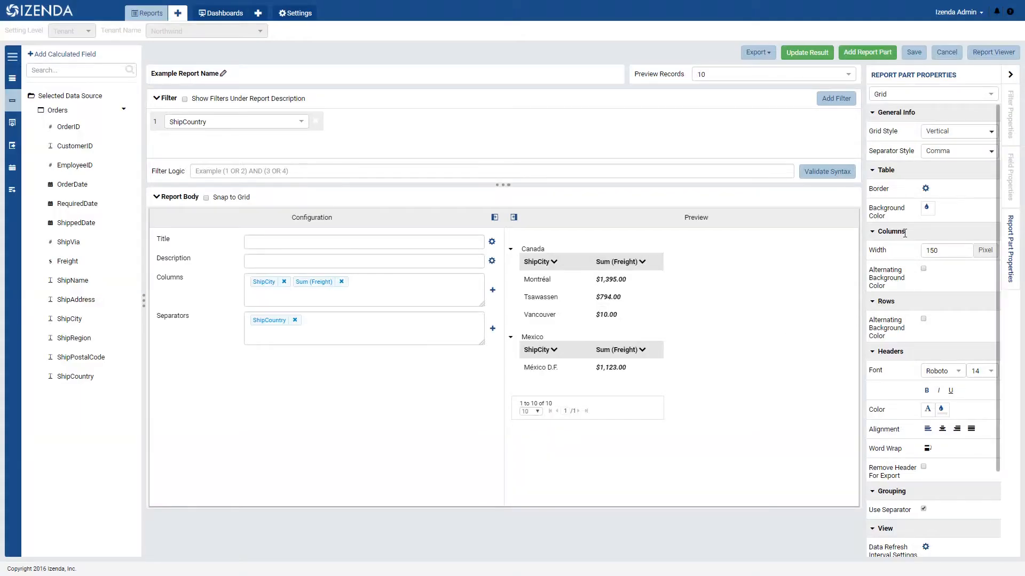
- Enable alternating background colors for both the grid's columns and rows, and check the color choices for the table background
click(924, 270)
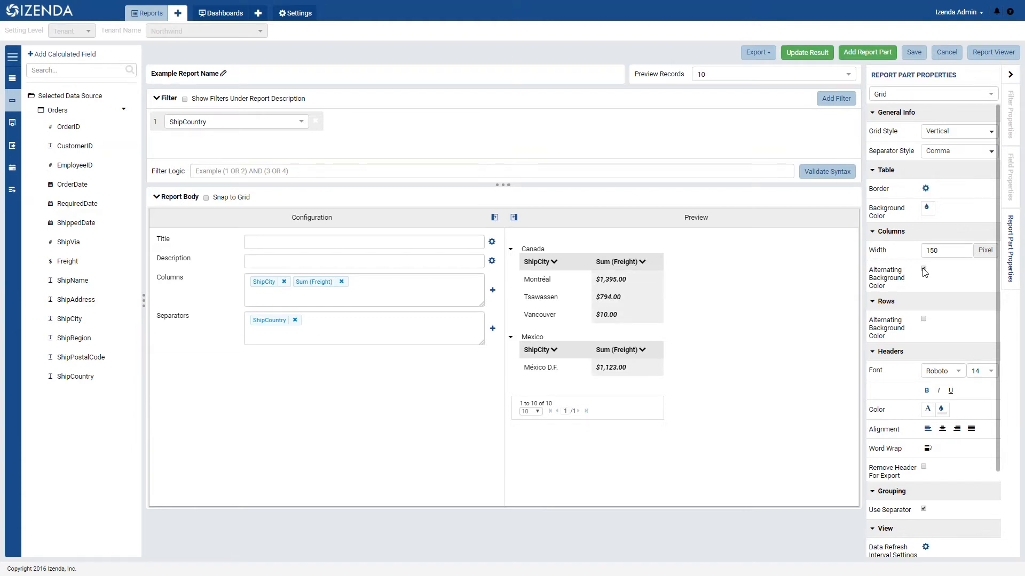
click(923, 320)
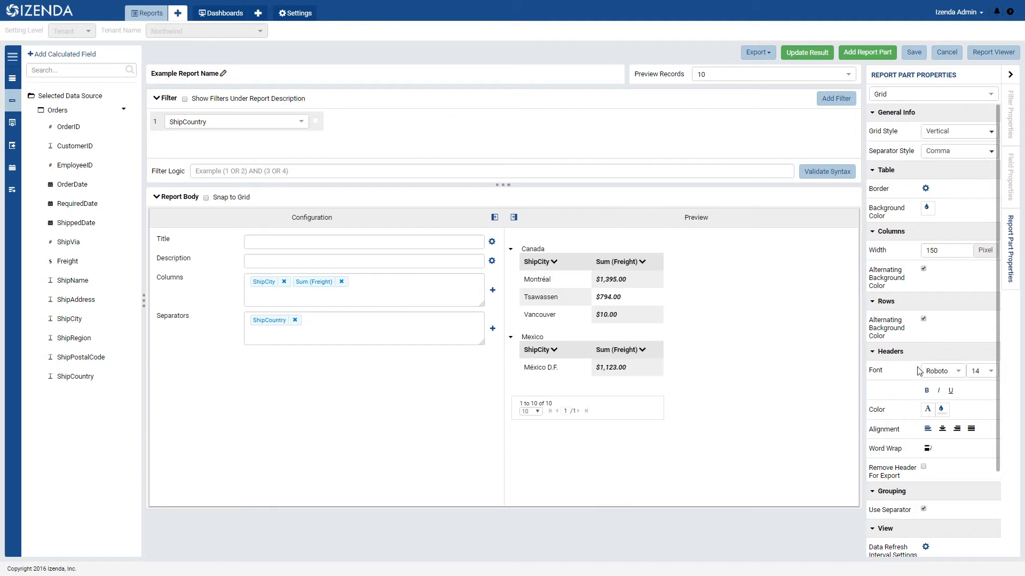
click(925, 207)
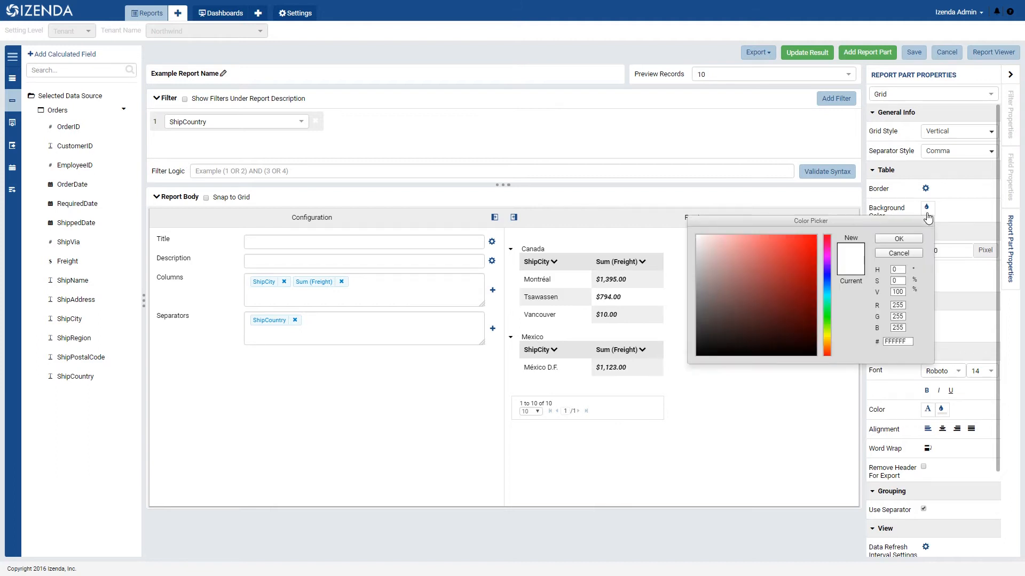
click(924, 317)
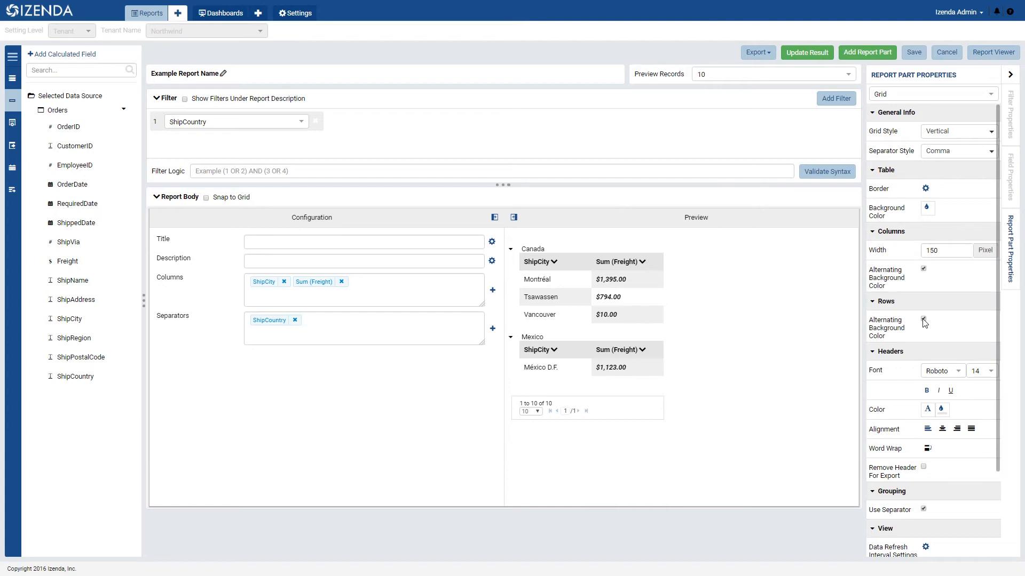
scroll(924, 322, down, 3)
scroll(916, 287, up, 3)
scroll(915, 287, down, 2)
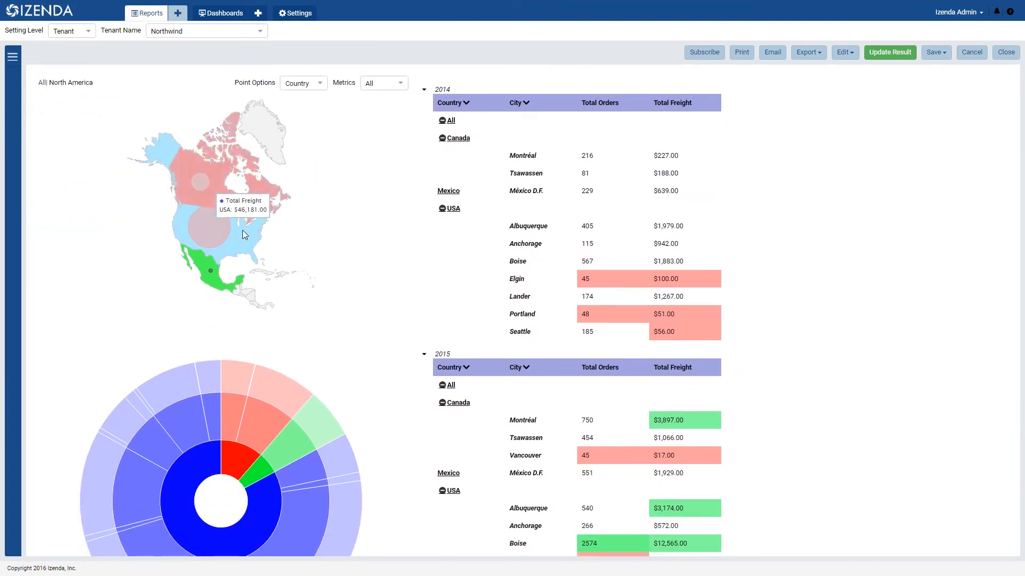
- Drill down from the North America map into the United States to view total freight by state
click(243, 229)
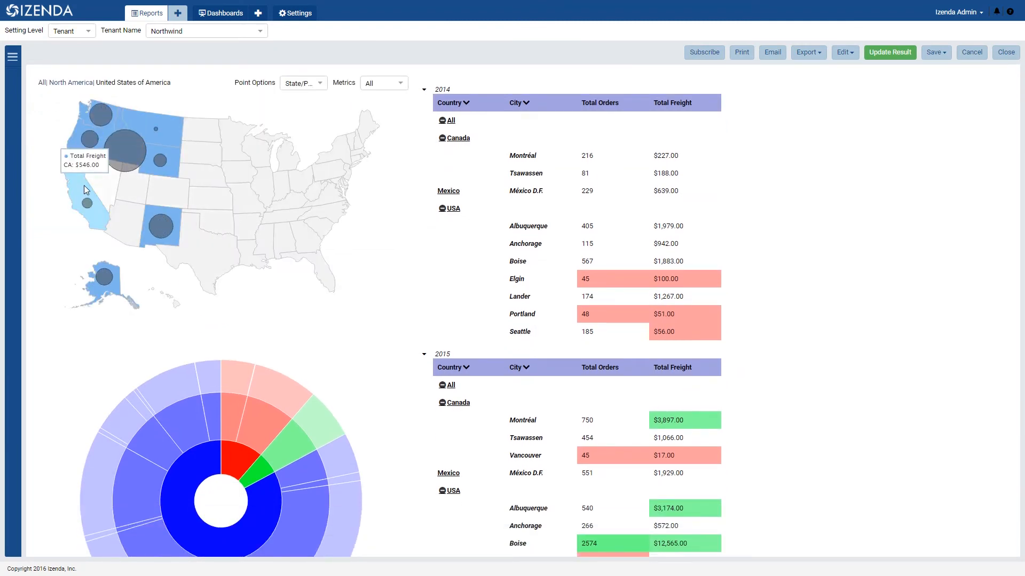
scroll(414, 332, down, 3)
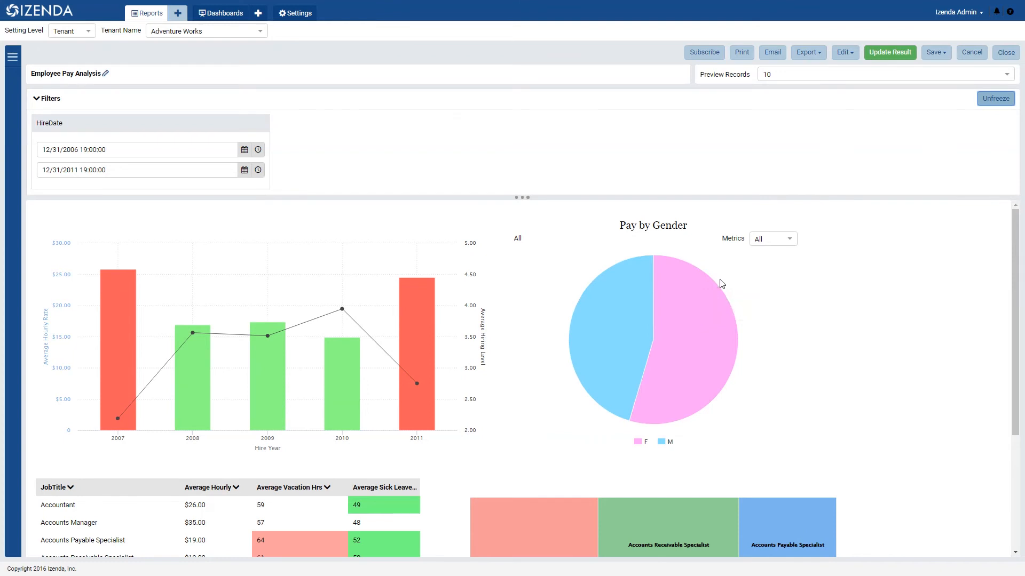
- In the Employee Pay Analysis report, drill into a slice of the Pay by Gender pie and the Application Specialist tile of the treemap
click(643, 325)
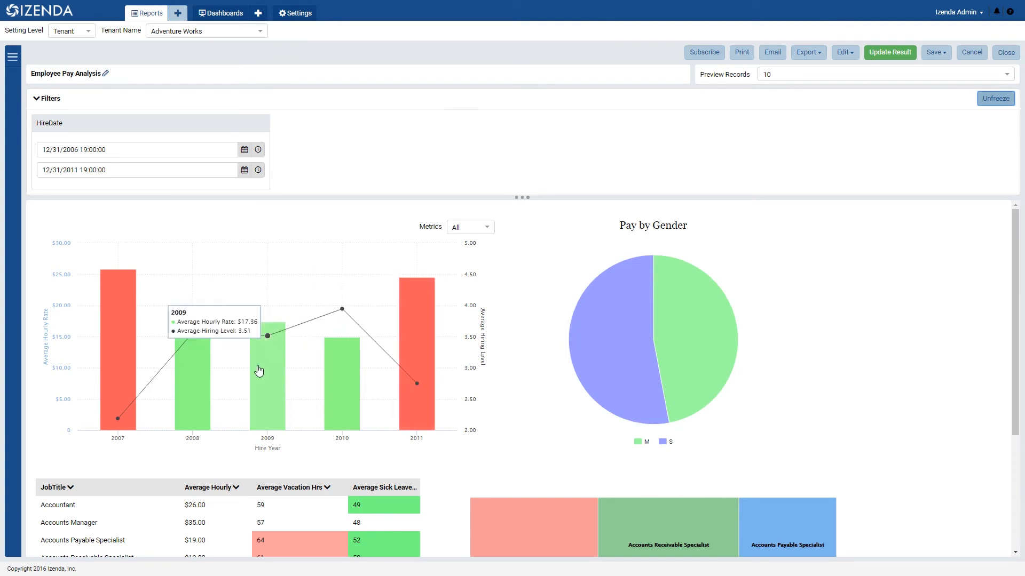
scroll(420, 350, down, 3)
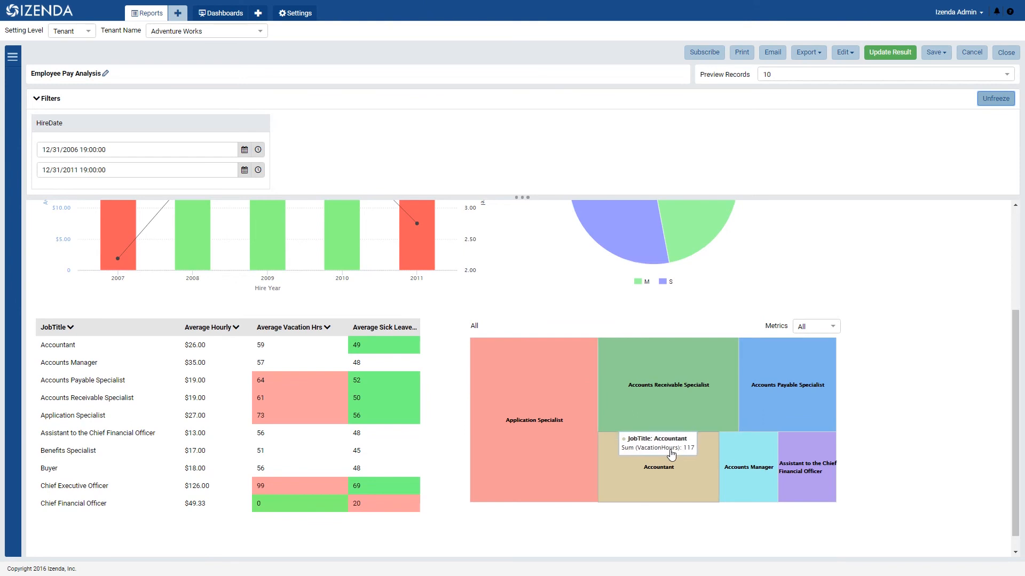
click(537, 435)
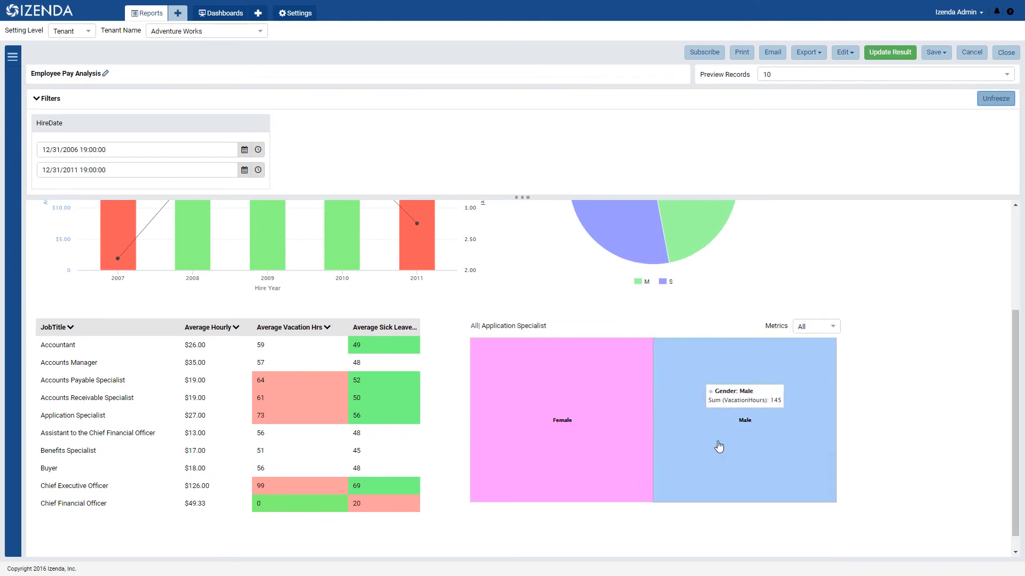